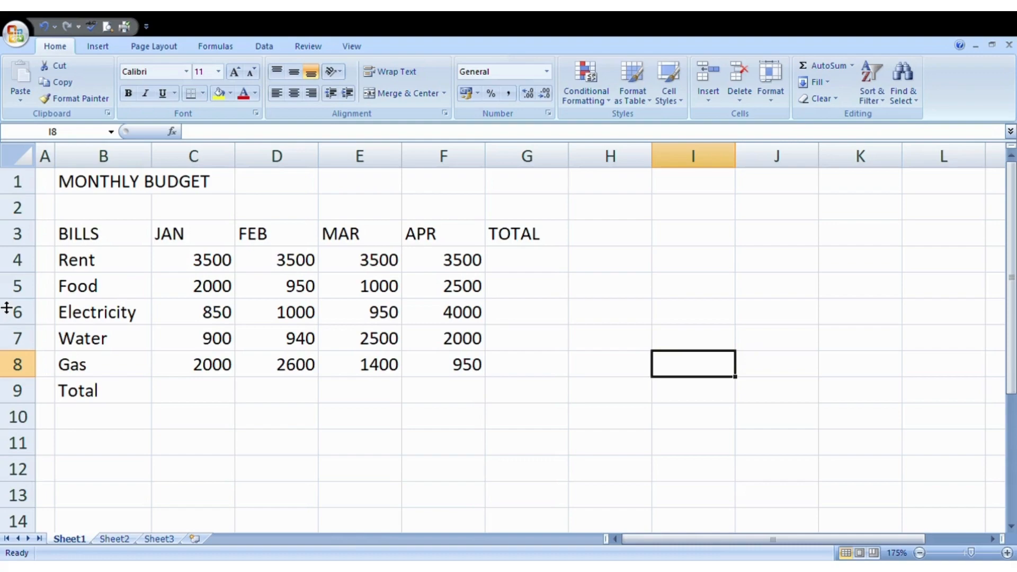
left_click(204, 391)
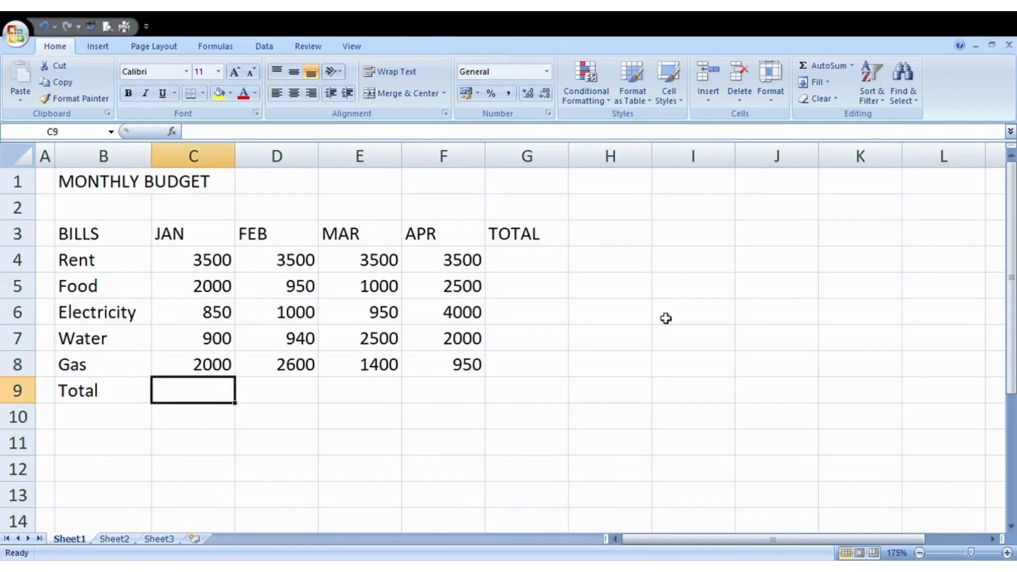
left_click(523, 270)
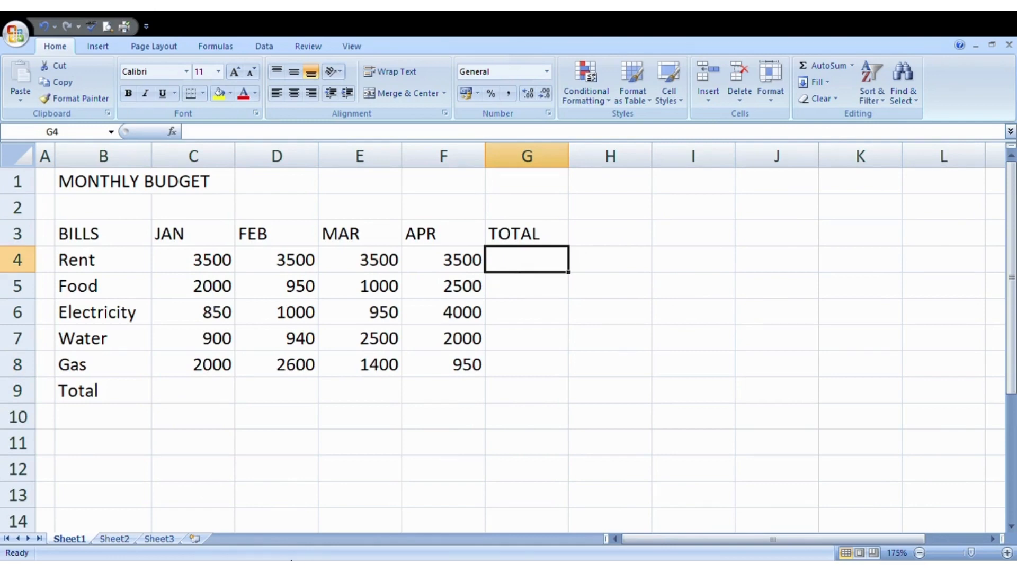
scroll(301, 454, "up", 1)
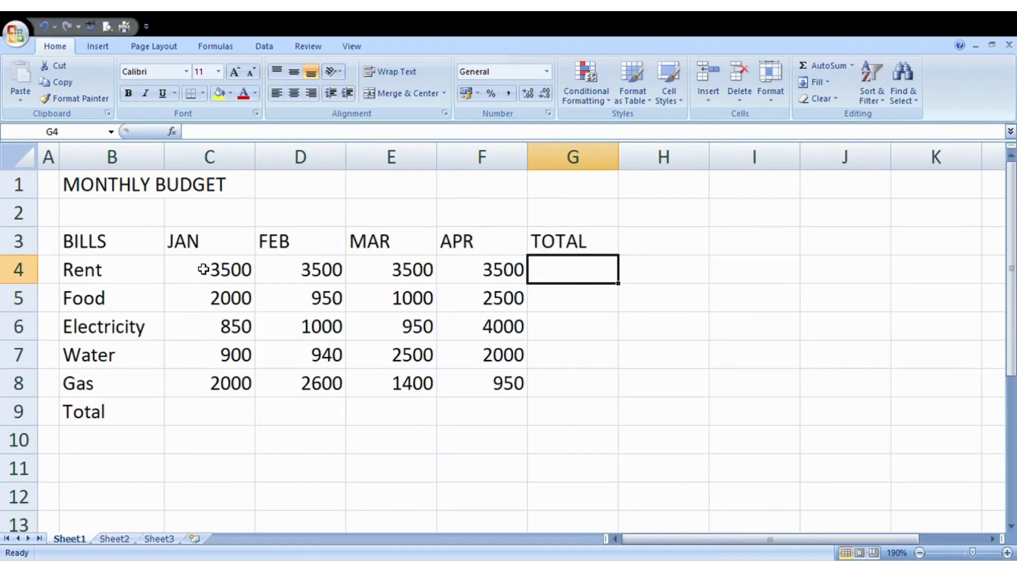
Total the January bills in cell C9 with the cell-by-cell addition formula =C4+C5+C6+C7+C8
left_click(193, 419)
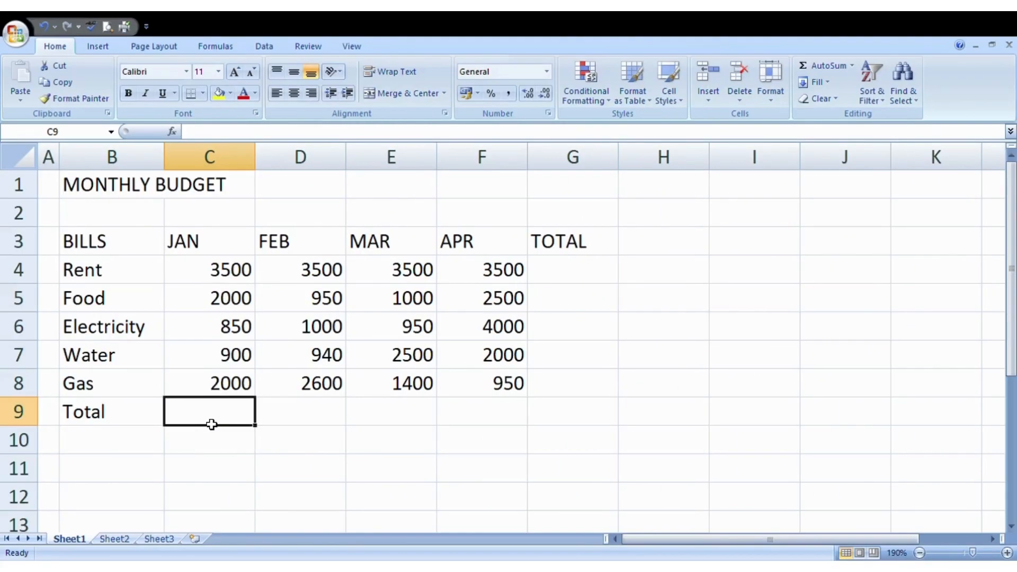
type("=")
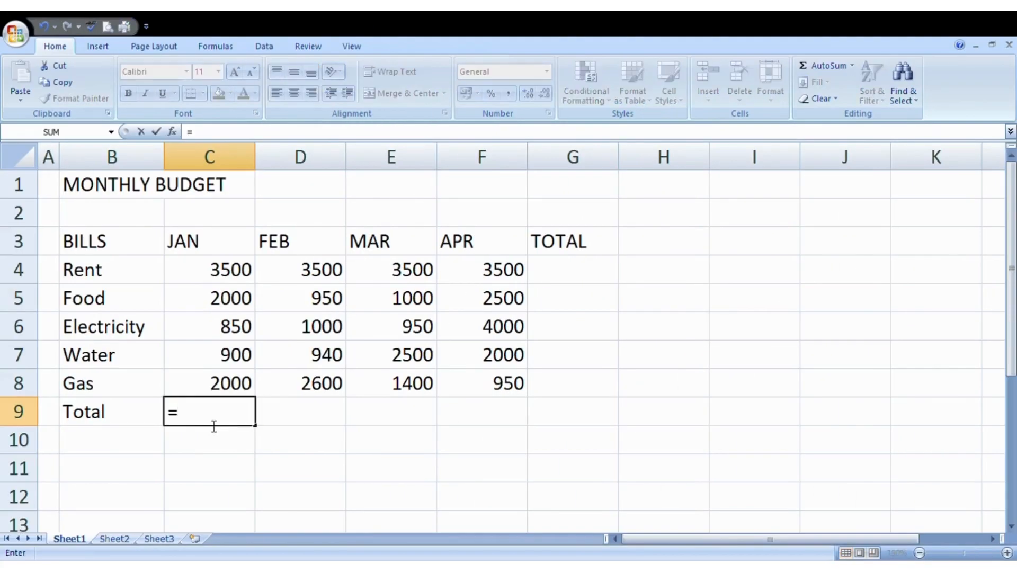
left_click(231, 277)
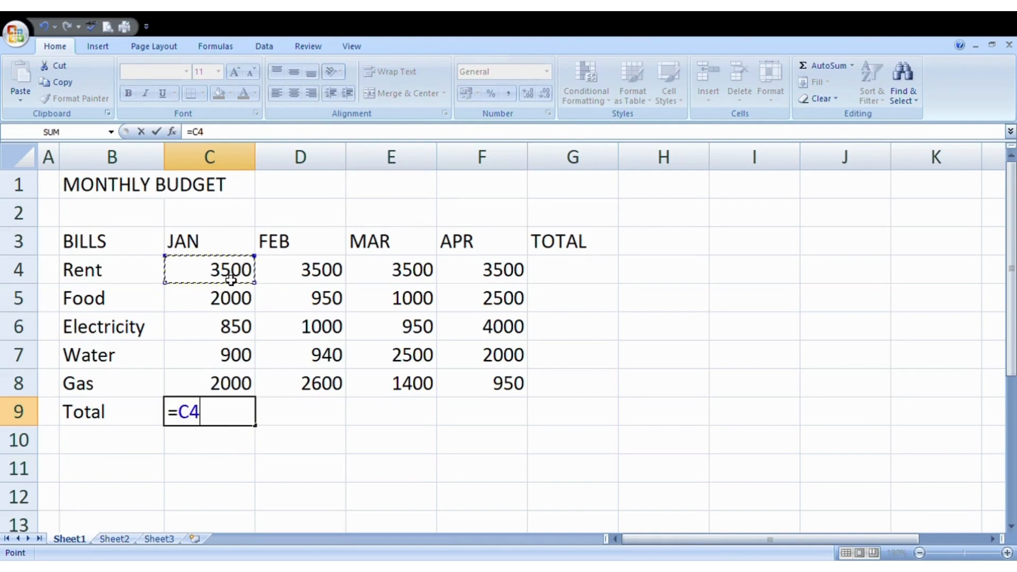
type("+")
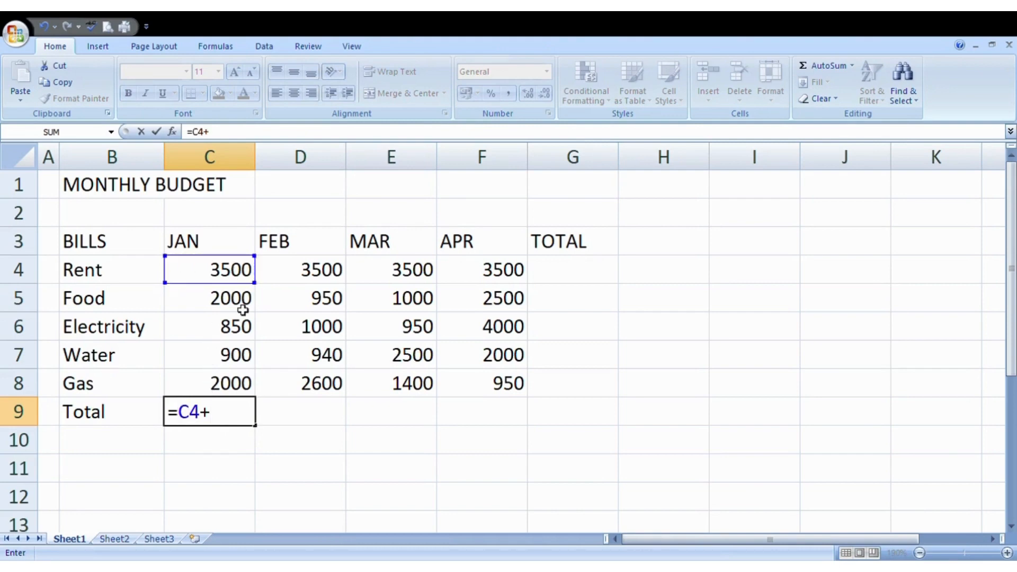
left_click(240, 305)
type("+")
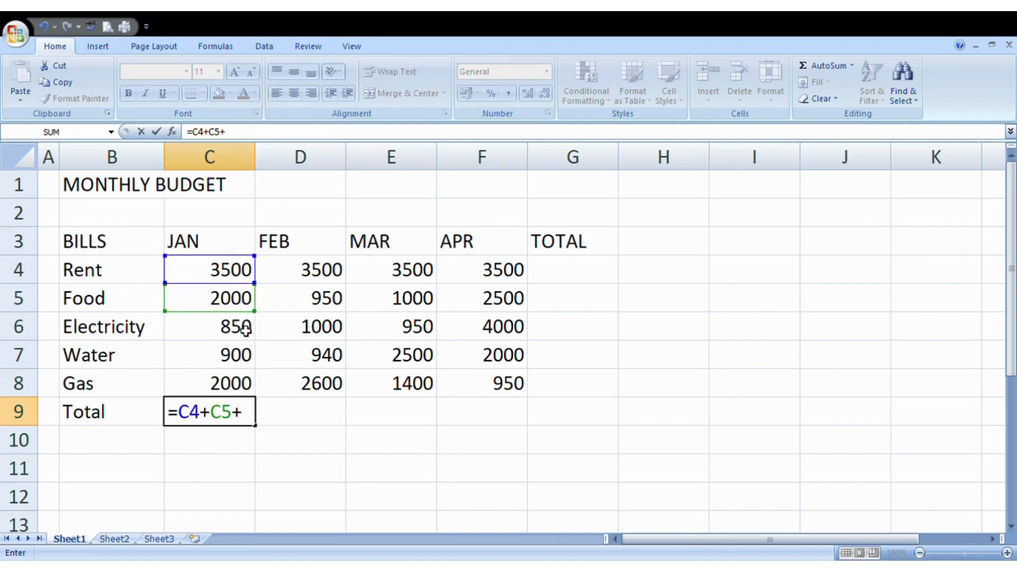
left_click(245, 330)
type("+")
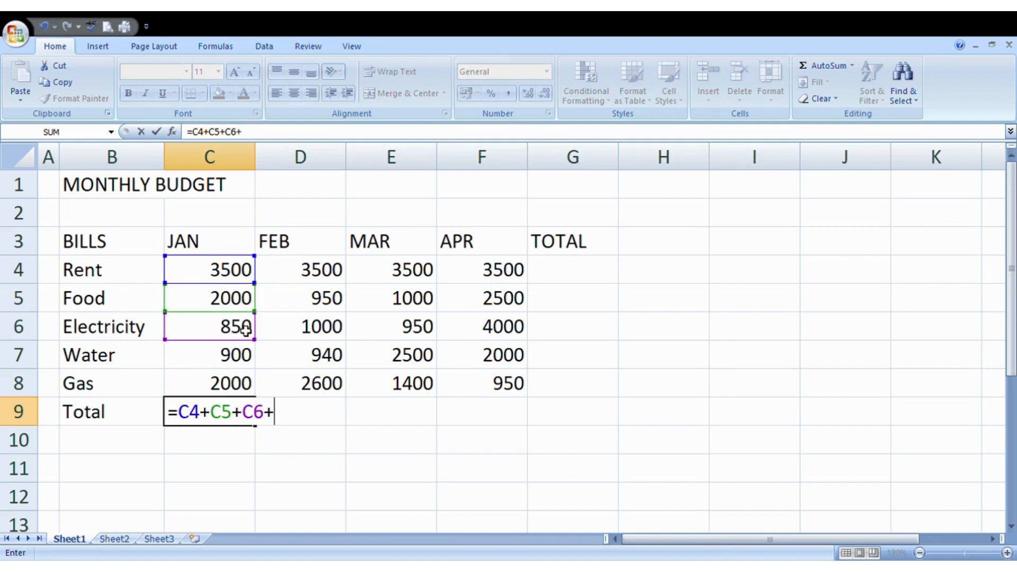
left_click(236, 356)
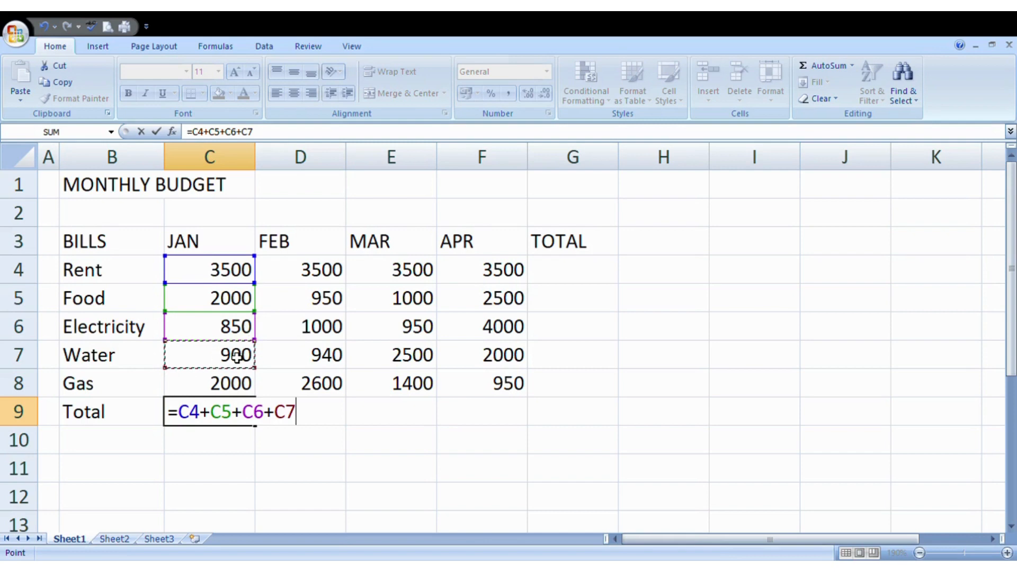
type("+")
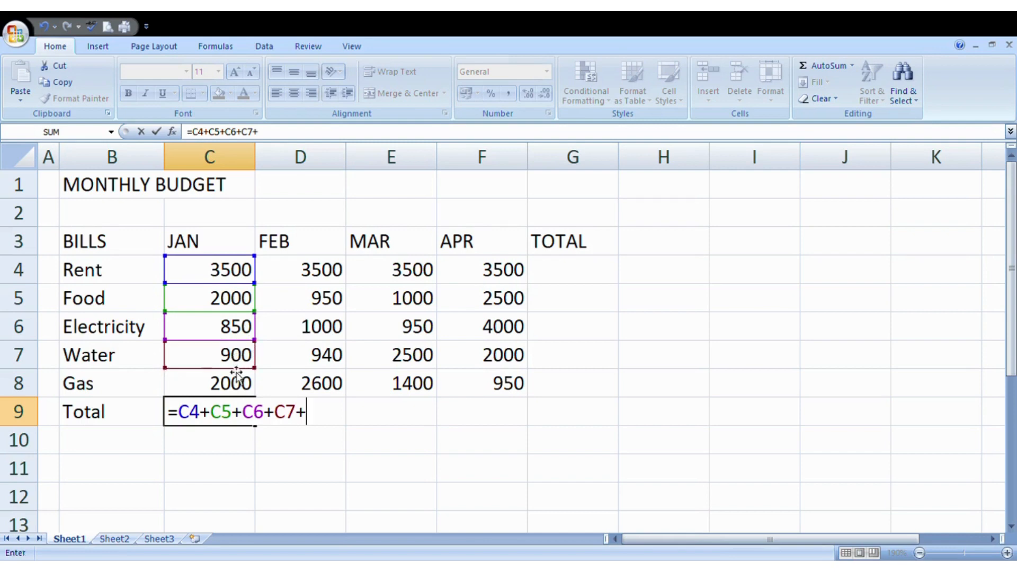
left_click(234, 385)
type("+")
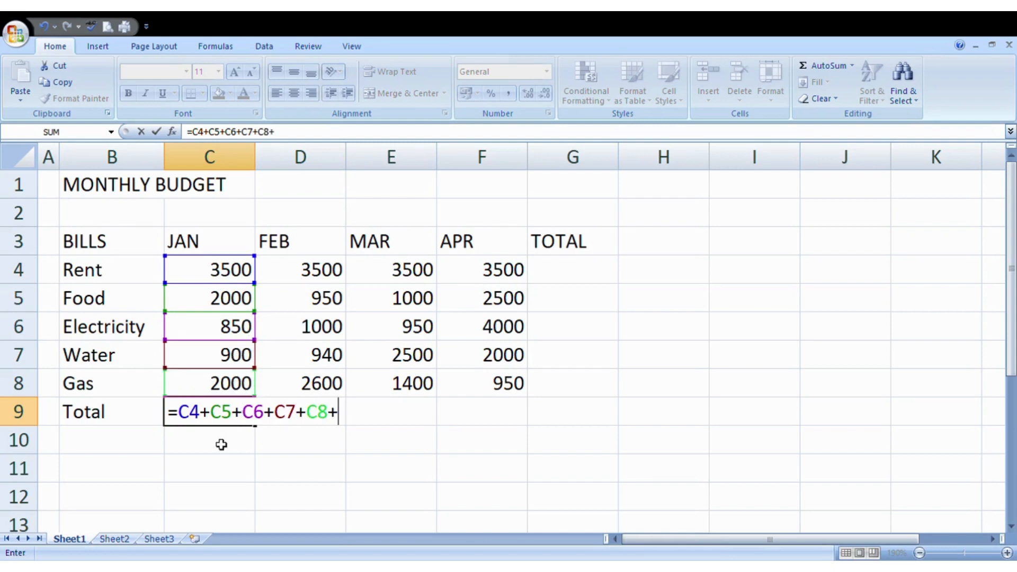
key("BackSpace")
key("Return")
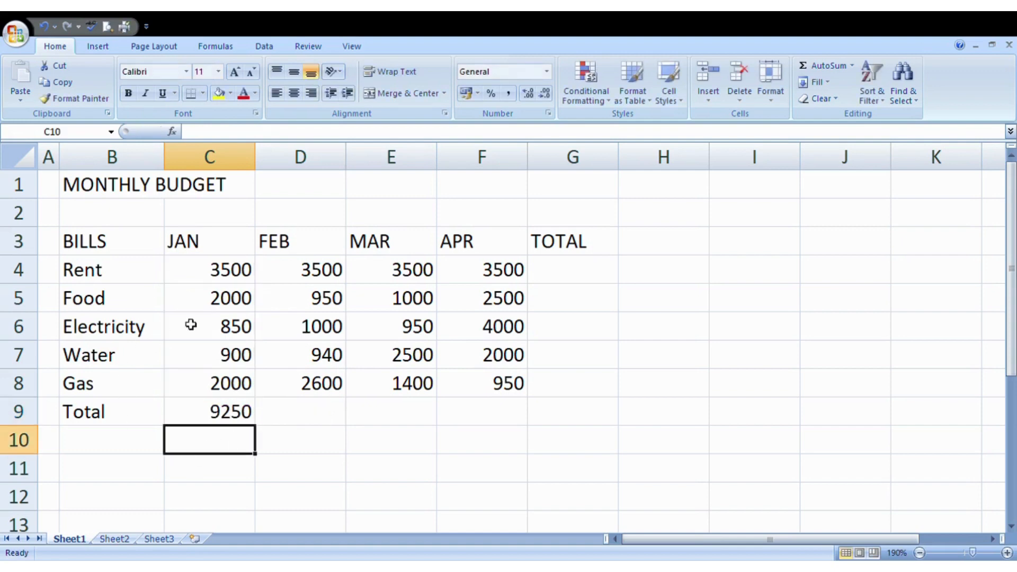
Set the January Food amount in C5 to 200 and undo that change
double_click(233, 308)
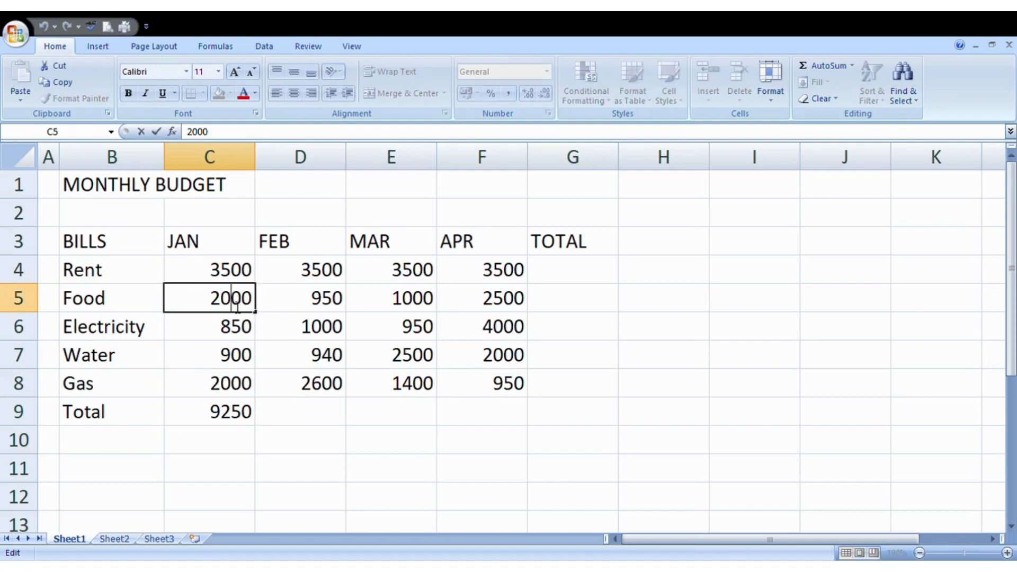
key("BackSpace")
key("Return")
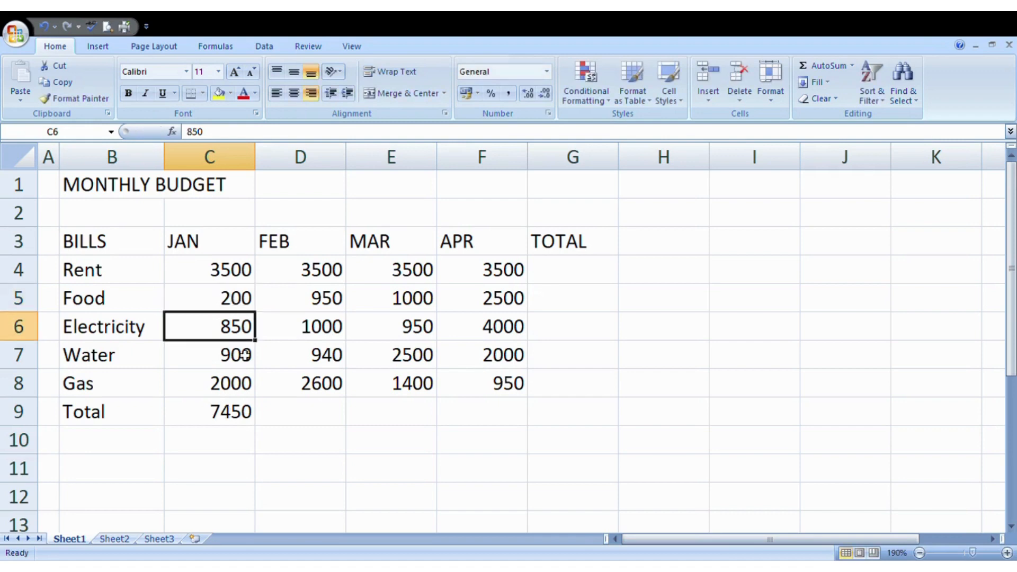
left_click(197, 420)
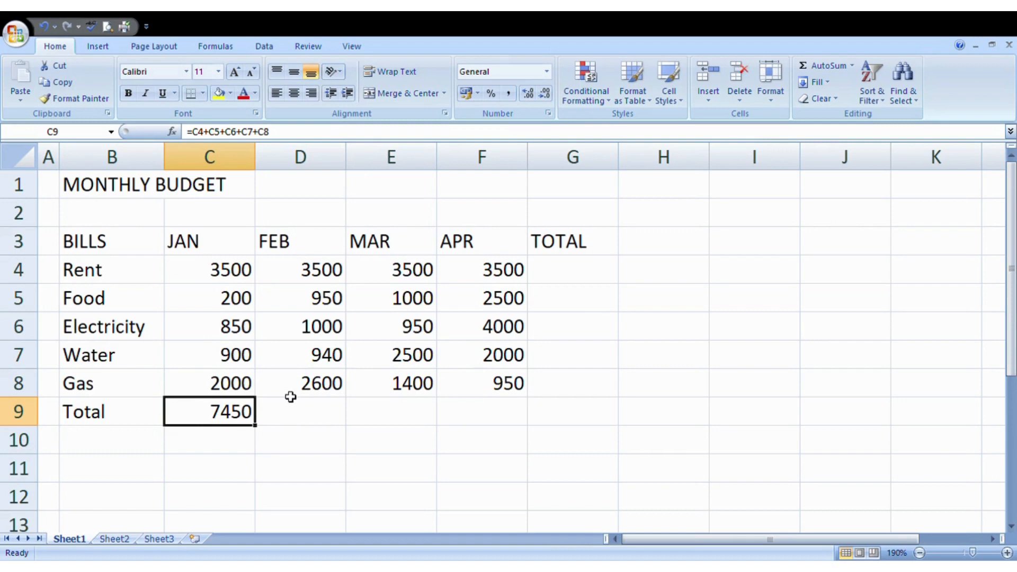
key("ctrl+y")
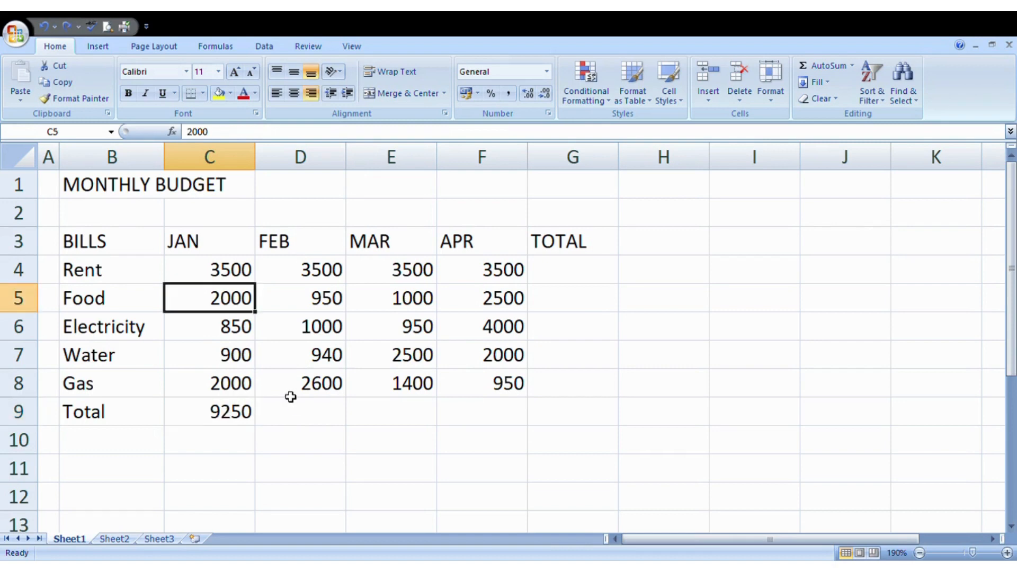
Replace the January total formula in C9 with =SUM(C4:C8)
left_click(233, 417)
key("Delete")
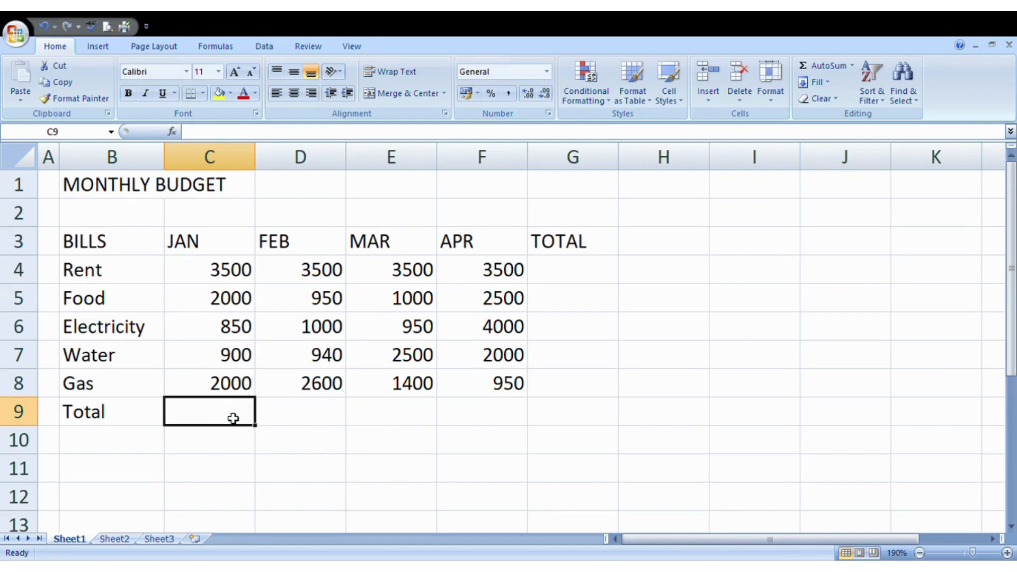
type("=")
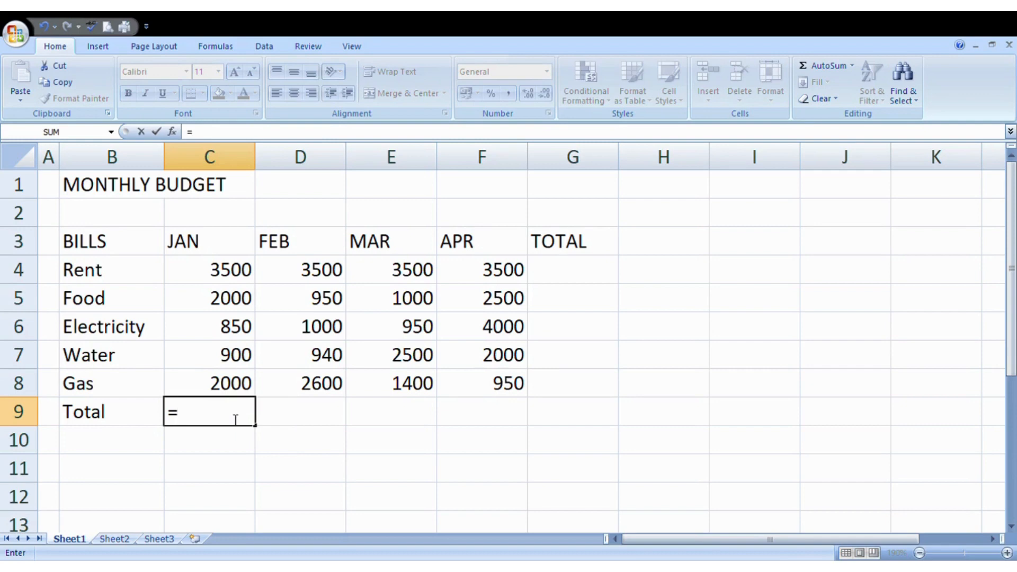
type("SUM")
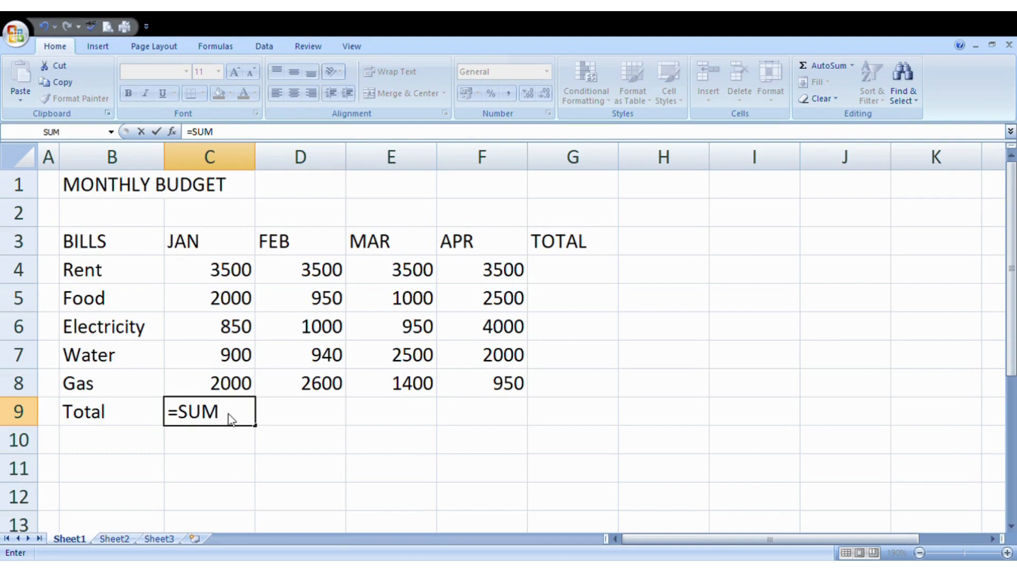
type("(")
left_click_drag(215, 278, 221, 393)
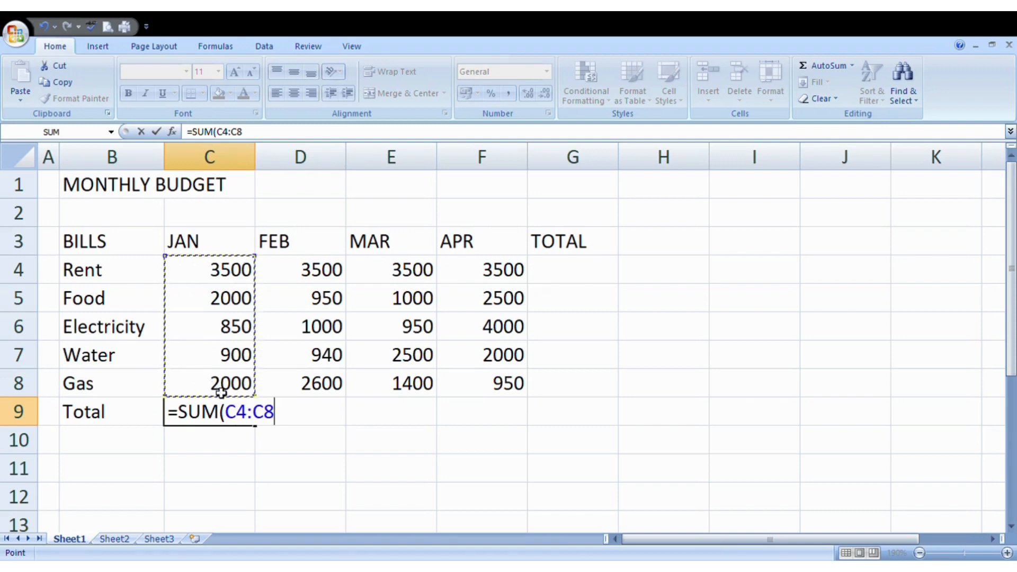
type(")")
key("Return")
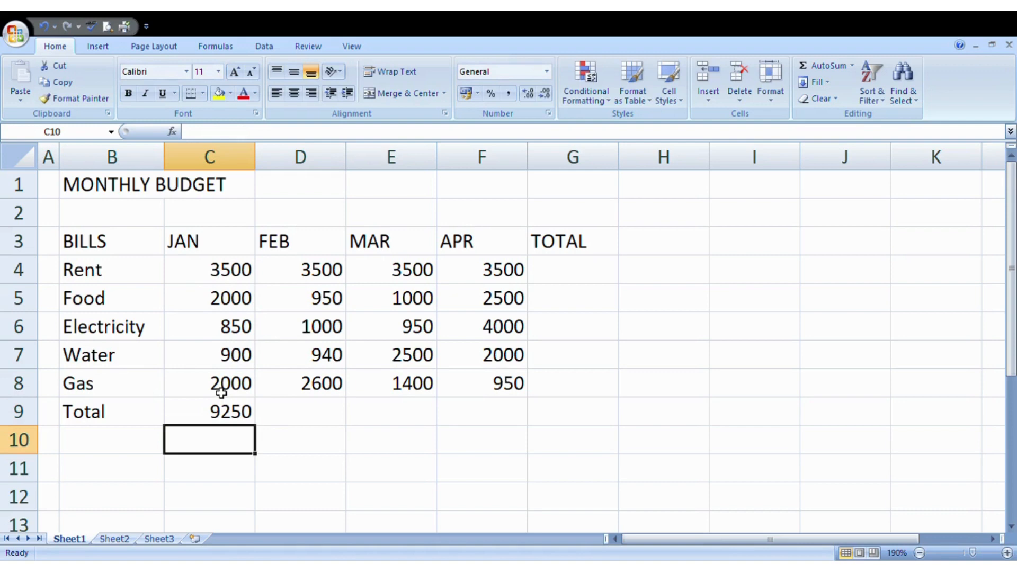
Total the Rent row across January to April in G4 with the formula =SUM(C4:F4)
left_click(563, 271)
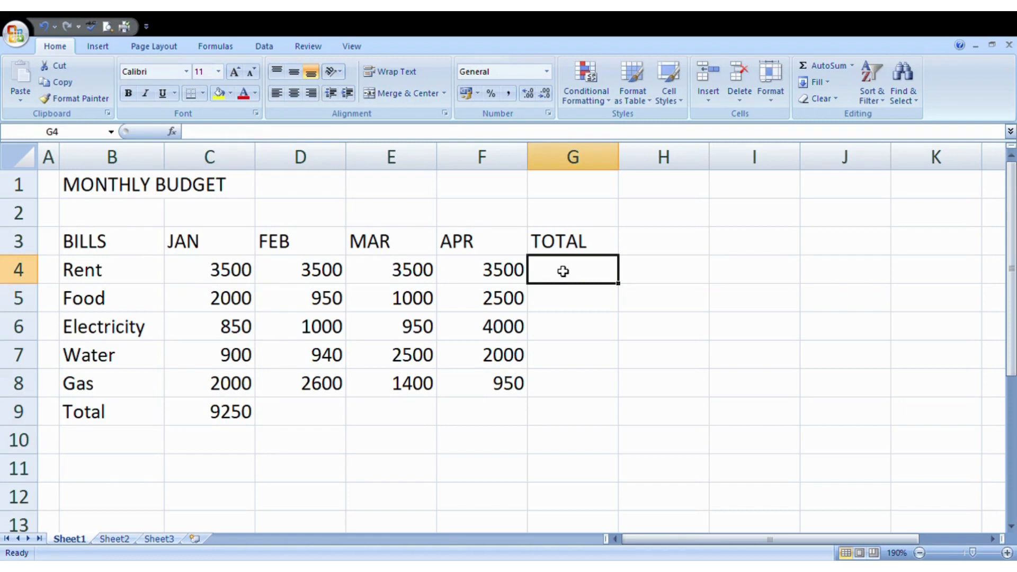
type("=SUM")
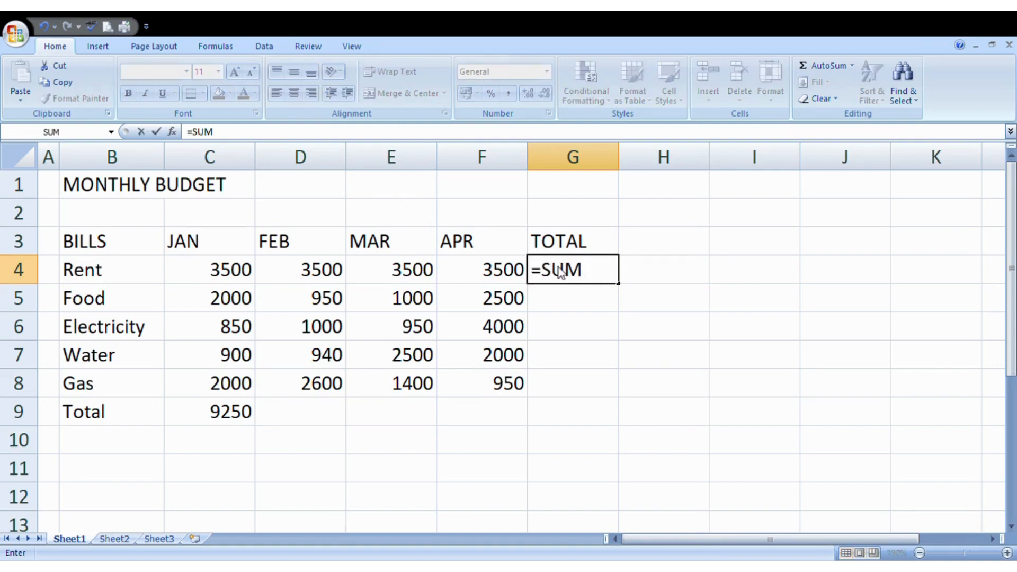
type("(")
left_click_drag(212, 270, 488, 277)
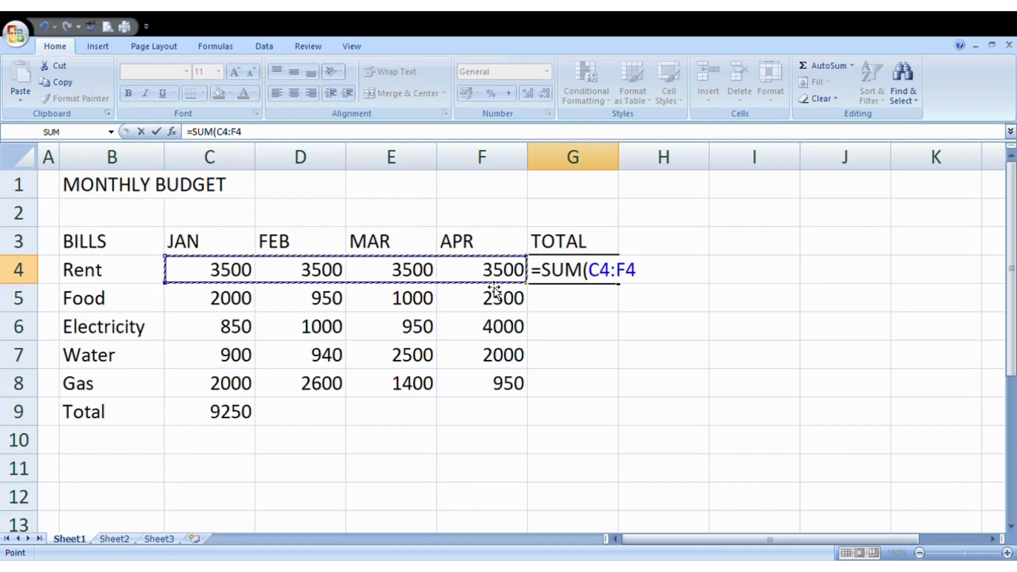
type(")")
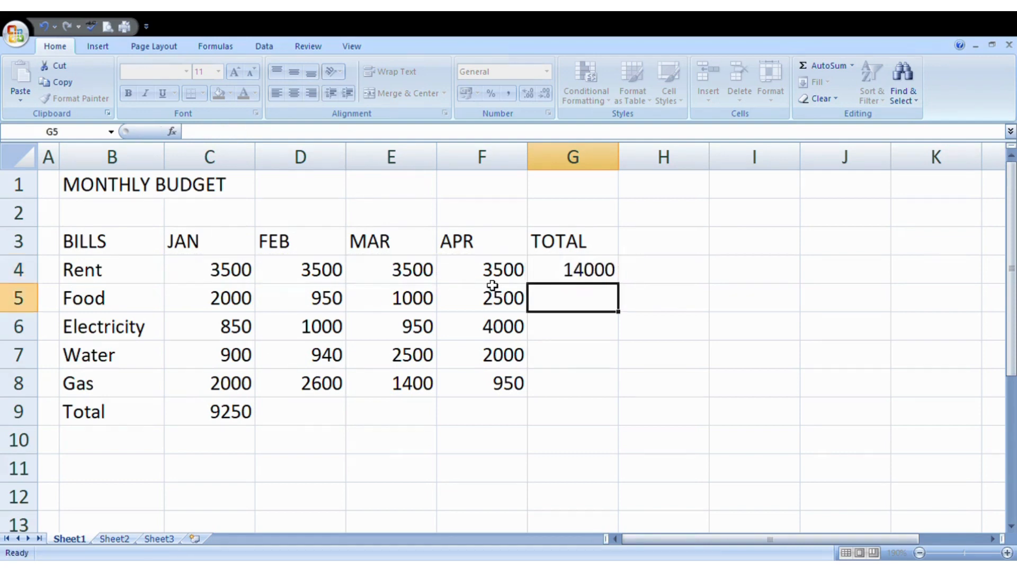
key("Return")
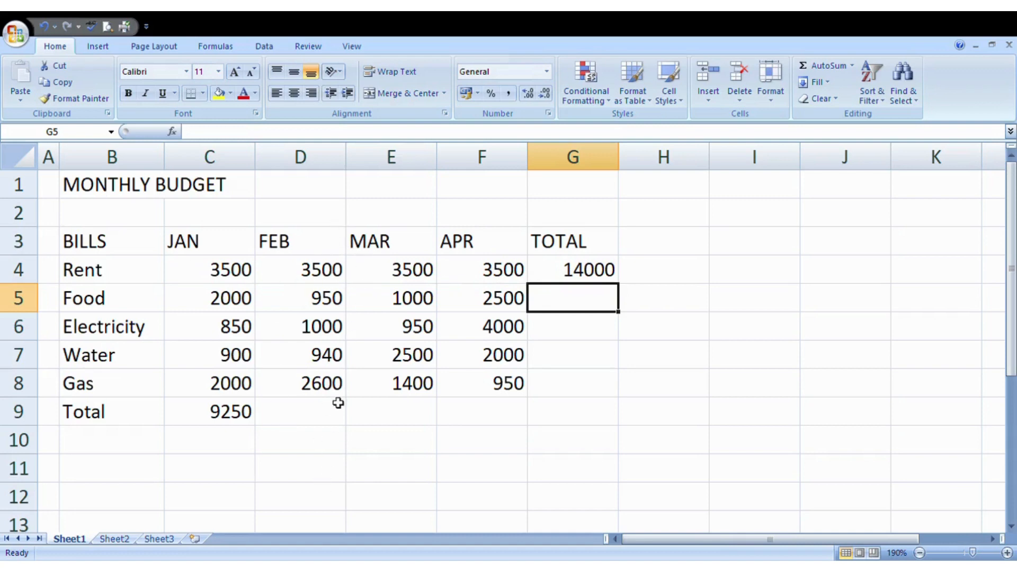
Copy the January total formula from C9 into the February total cell D9
left_click(313, 422)
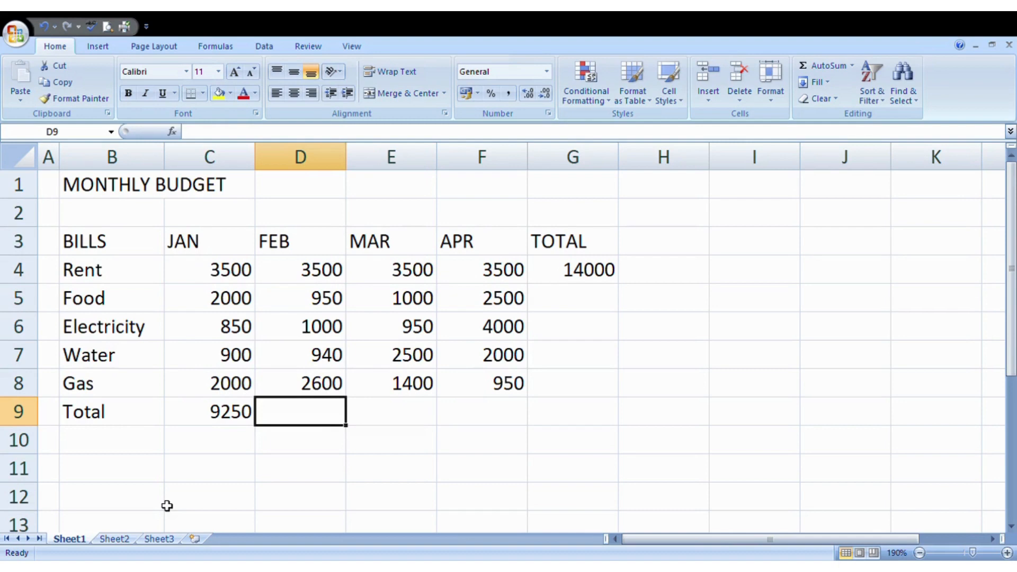
left_click(244, 413)
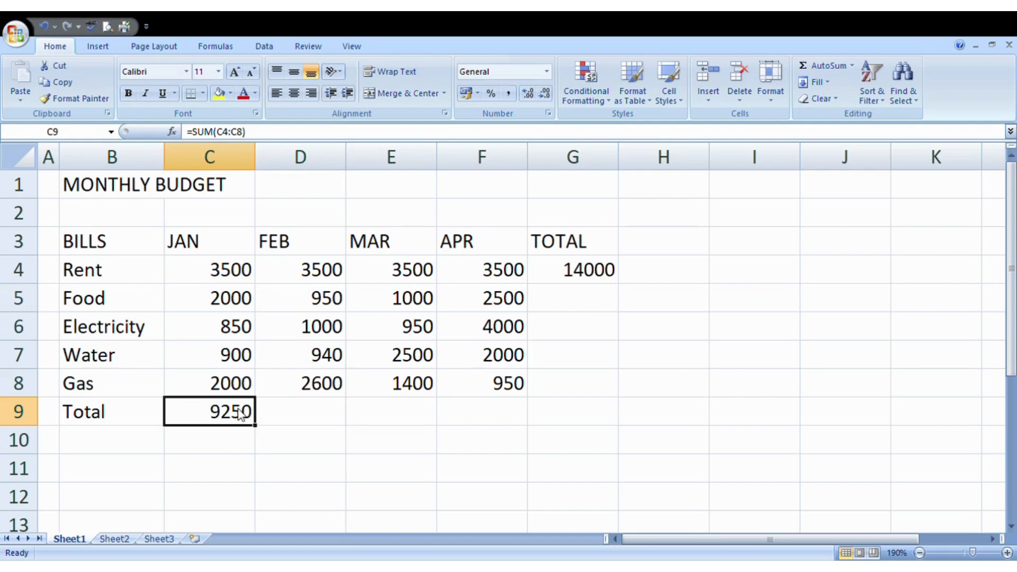
key("ctrl+c")
left_click(293, 411)
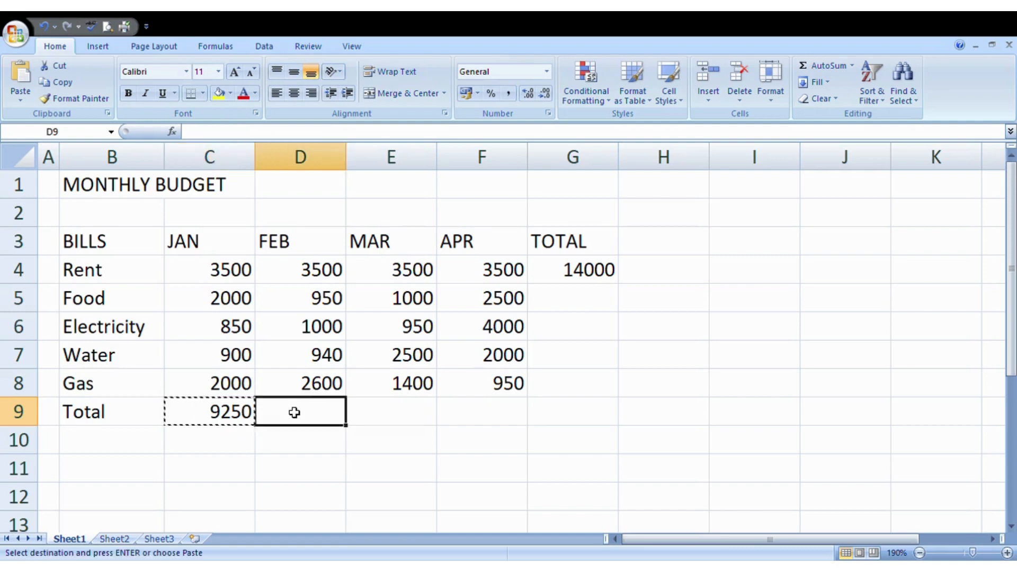
key("ctrl+v")
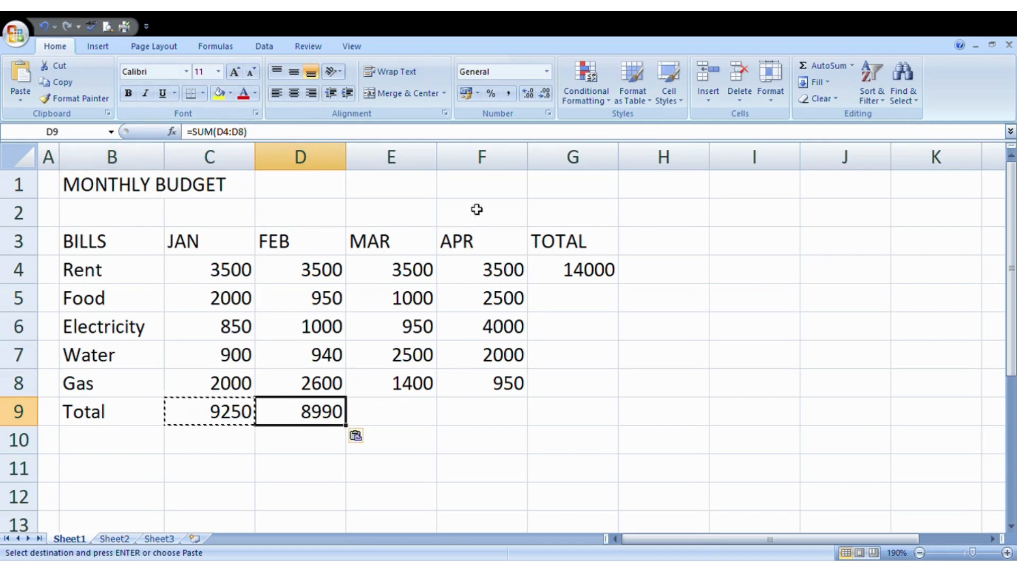
scroll(244, 294, "up", 2)
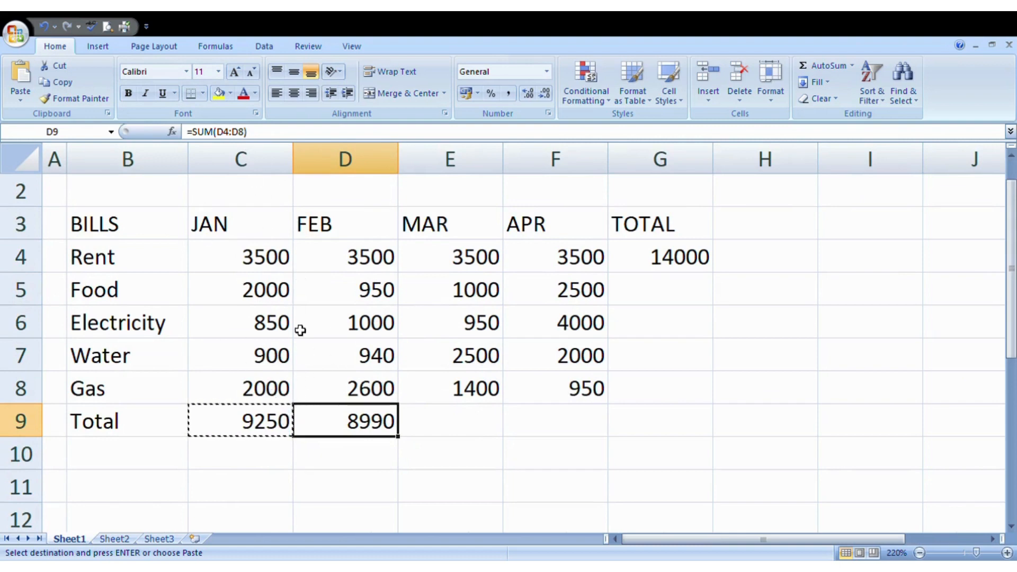
scroll(503, 297, "down", 1)
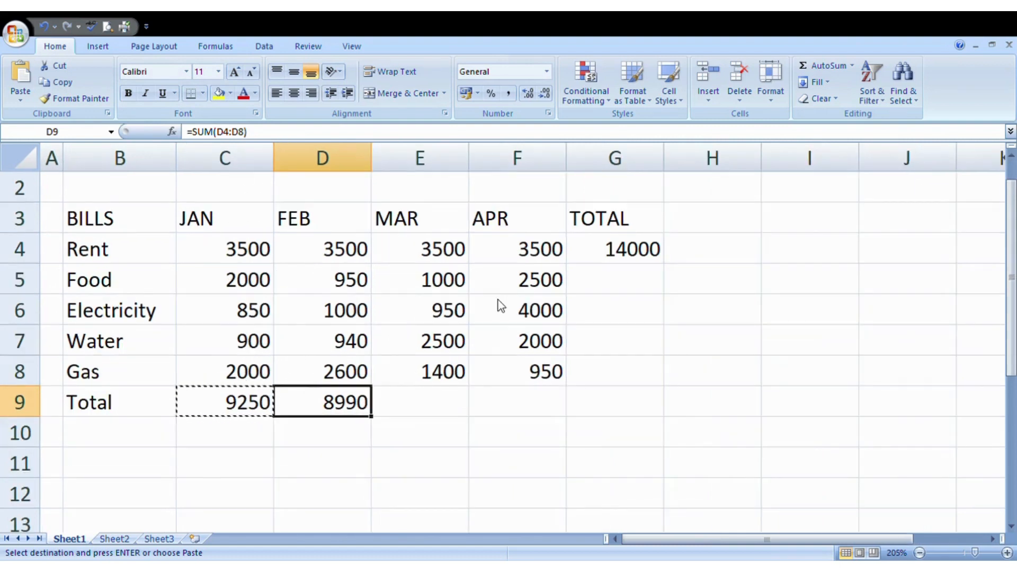
scroll(502, 302, "down", 1)
double_click(302, 473)
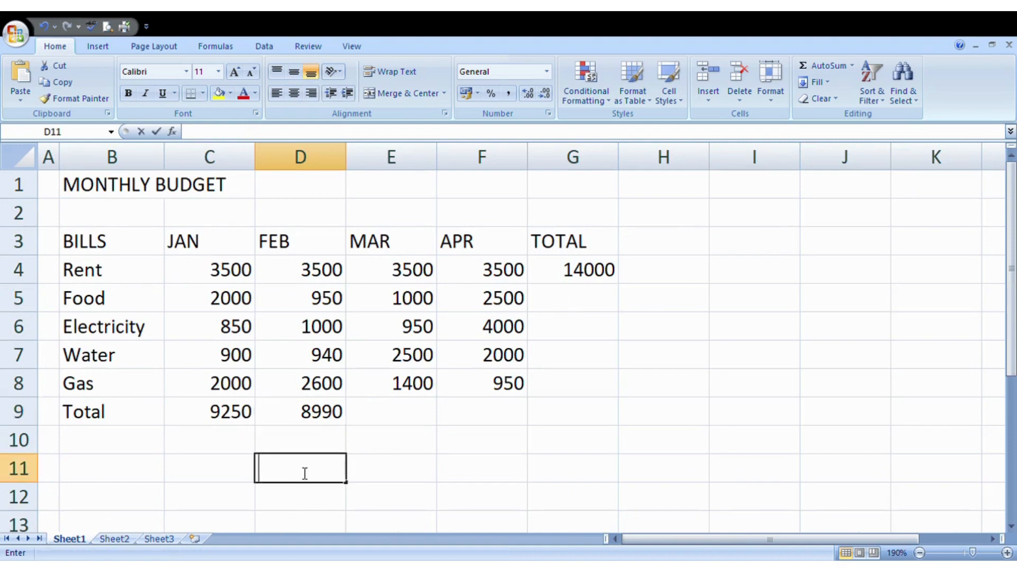
left_click(304, 413)
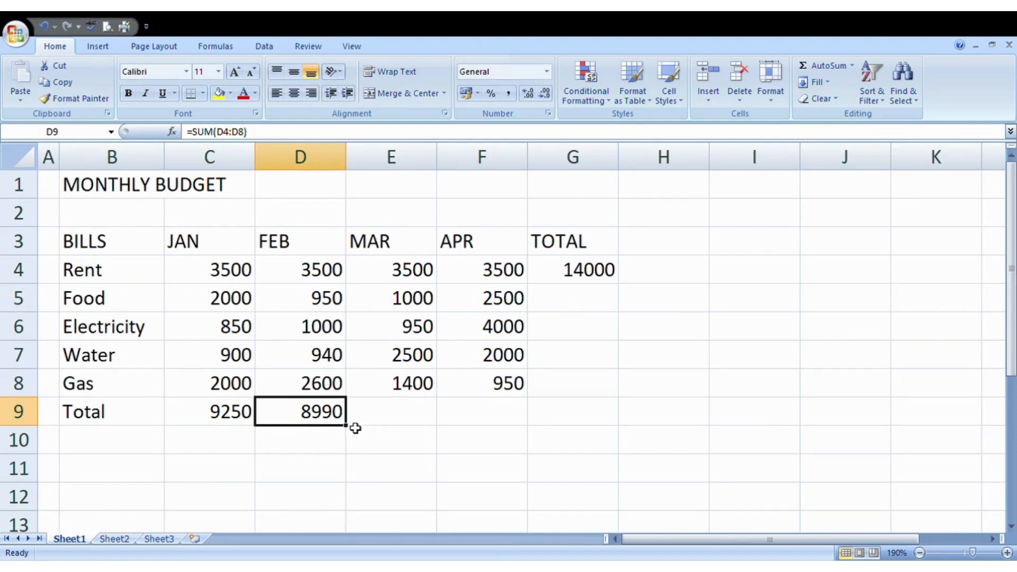
Copy the February total formula in D9 across to F9 and the Rent total formula in G4 down to G9
left_click_drag(354, 432, 509, 425)
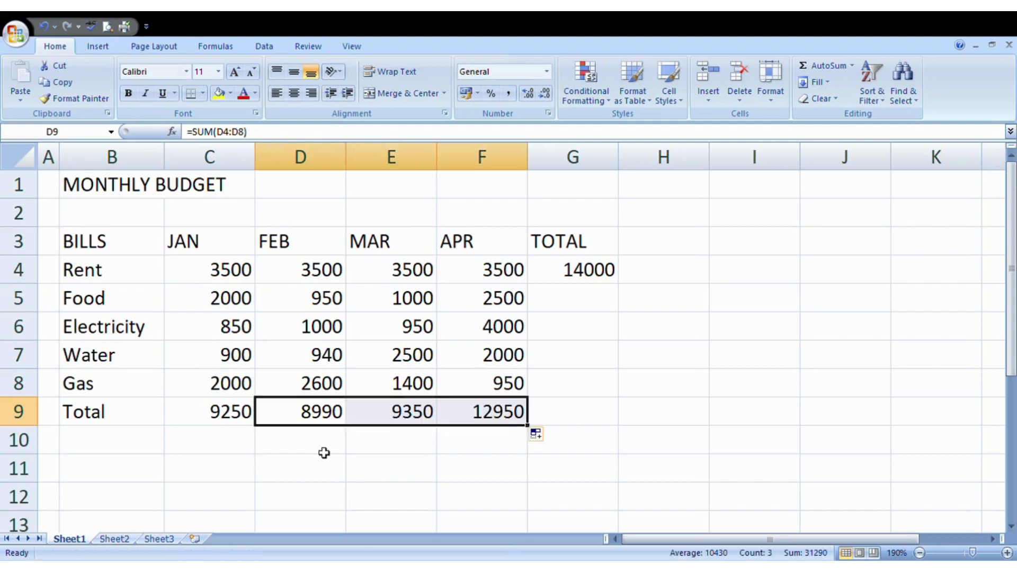
left_click(571, 280)
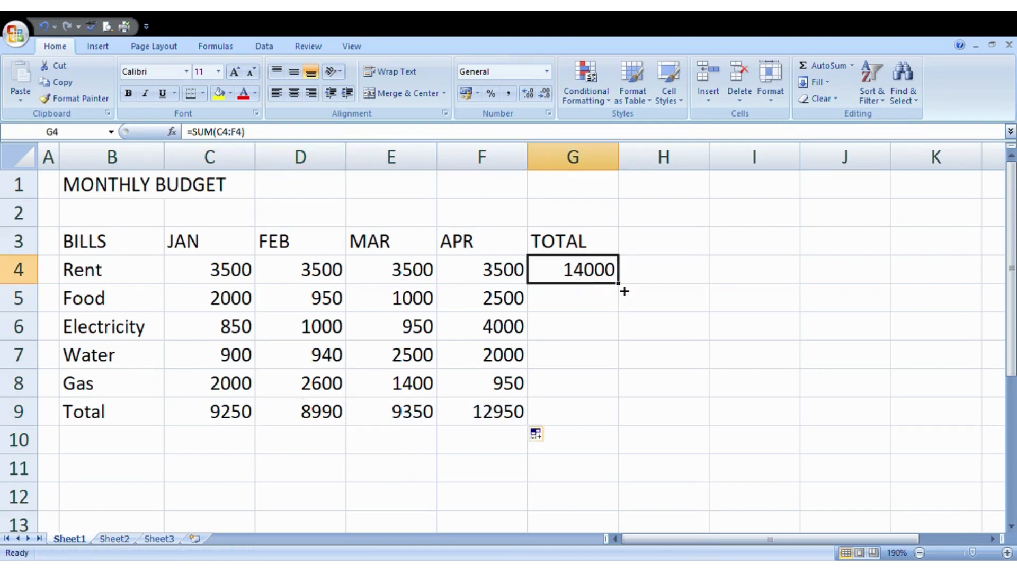
left_click_drag(623, 289, 609, 397)
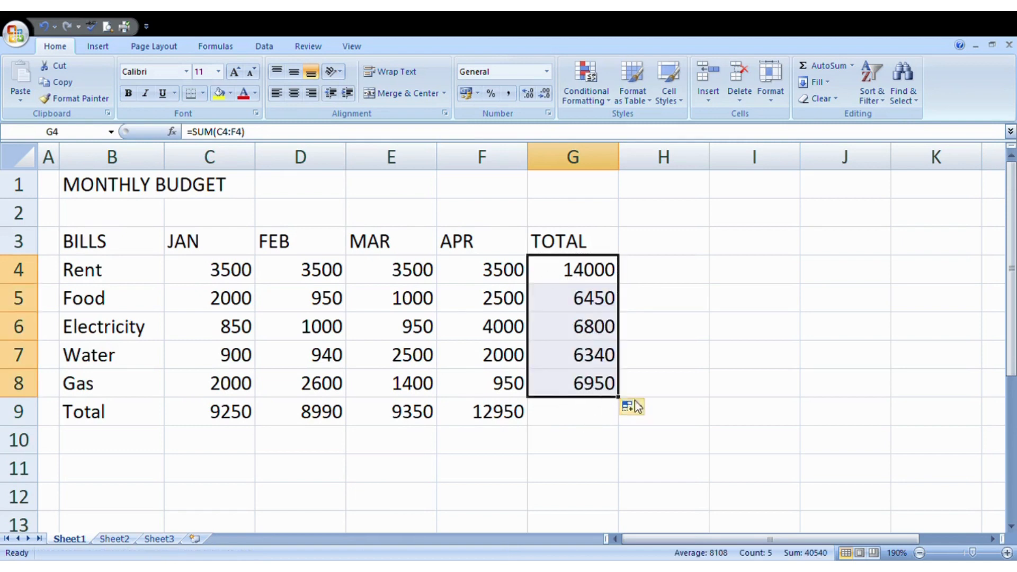
left_click_drag(624, 401, 625, 422)
left_click(569, 447)
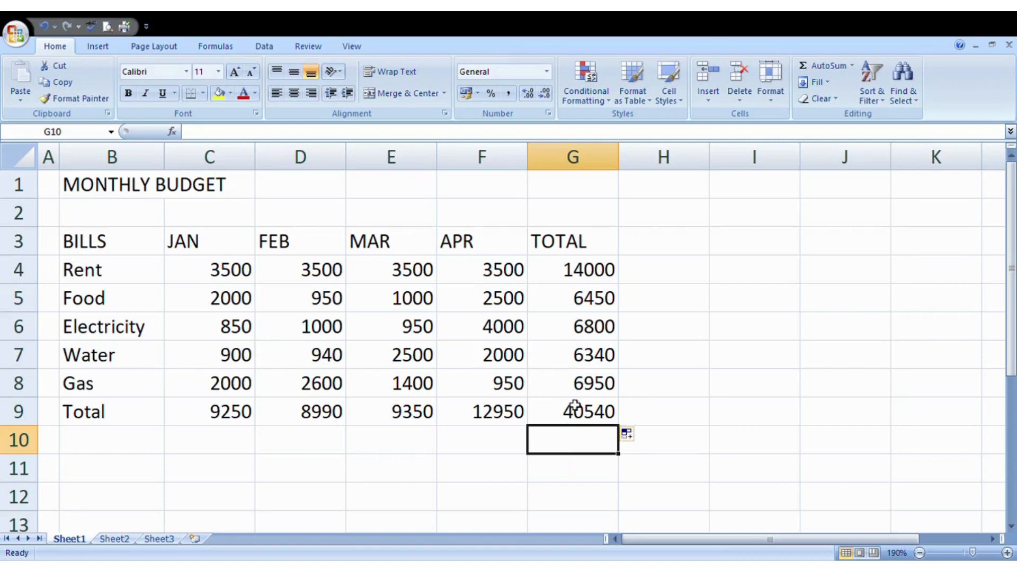
Outline the grand total cell G9 with a box border
left_click(550, 405)
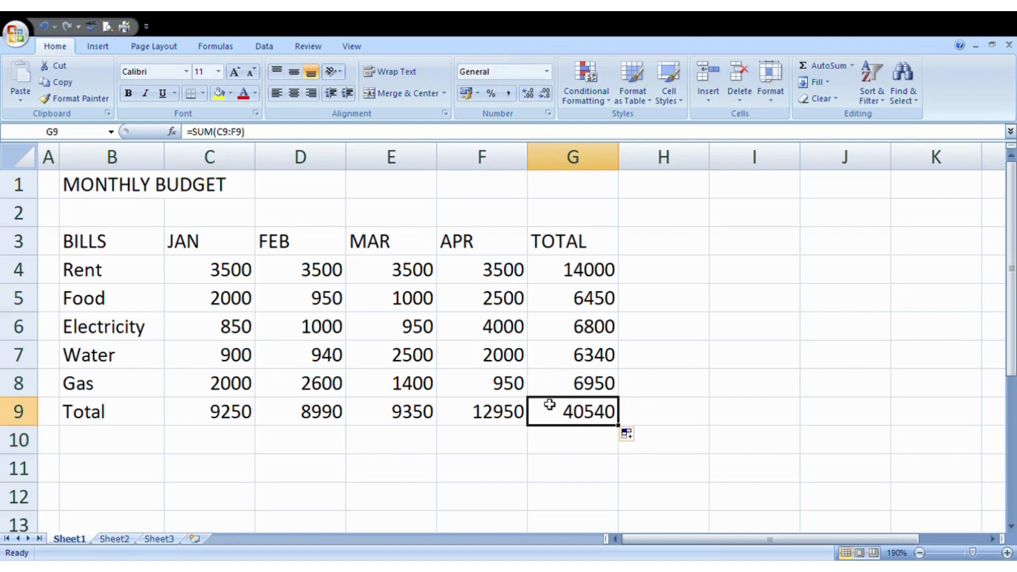
left_click(197, 93)
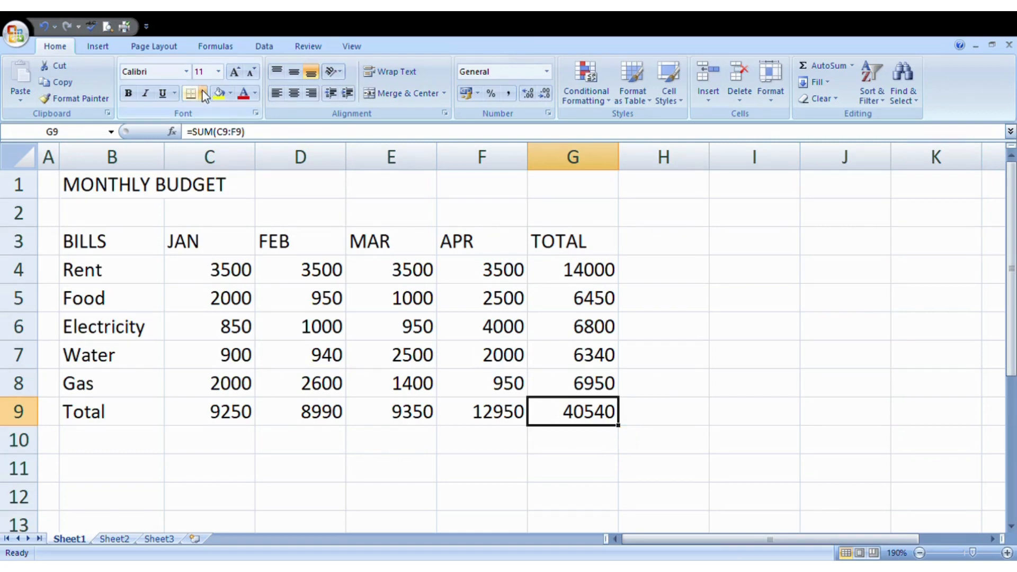
left_click(227, 253)
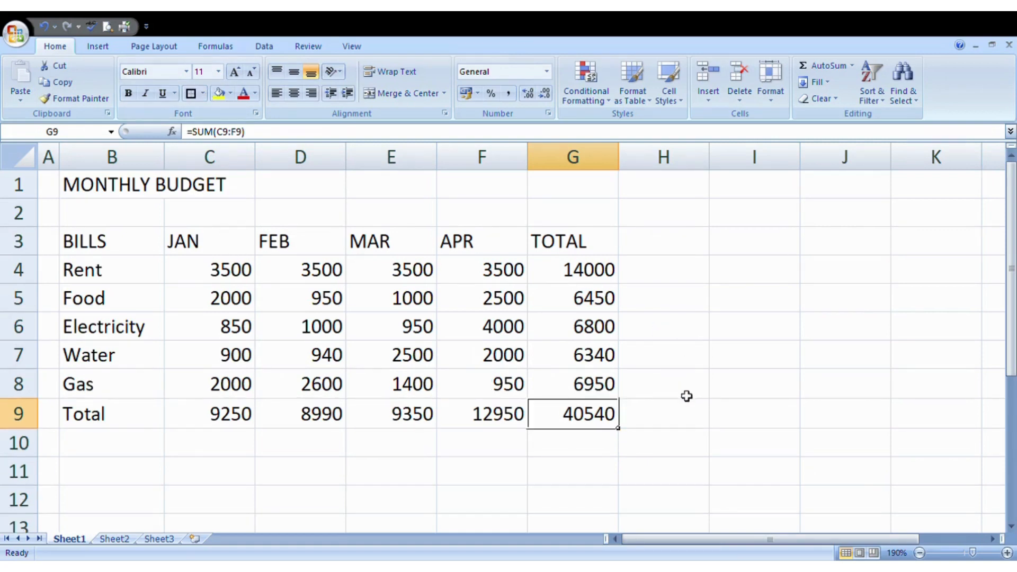
left_click(684, 401)
left_click(491, 493)
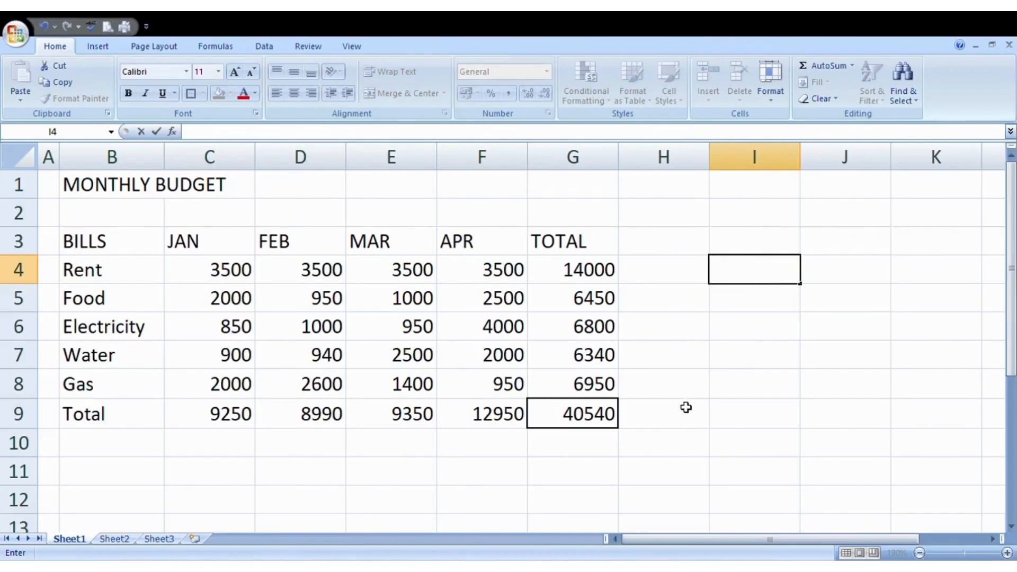
Begin a formula in H9, beside the grand total
left_click(690, 419)
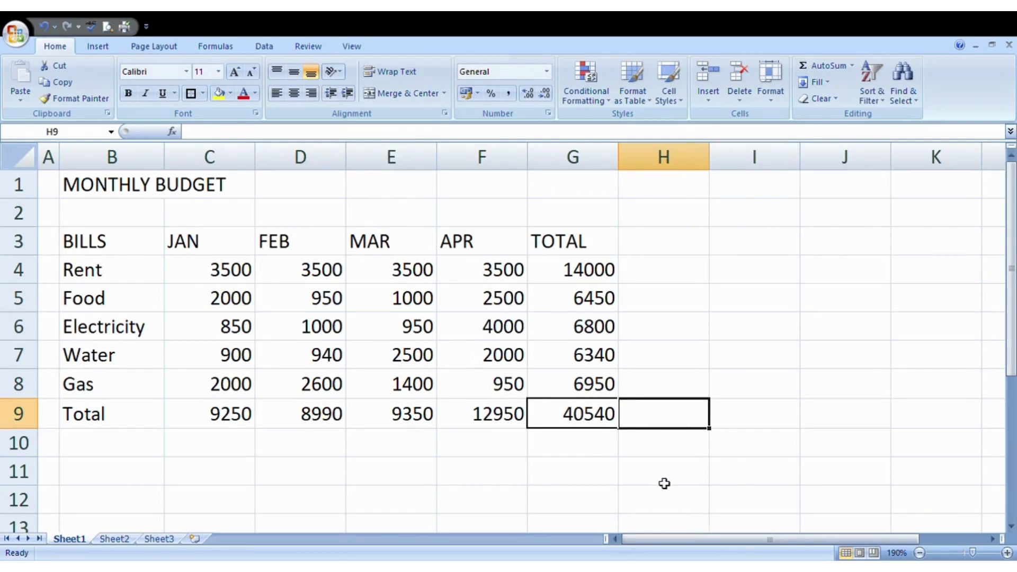
left_click(664, 482)
left_click(672, 418)
type("=")
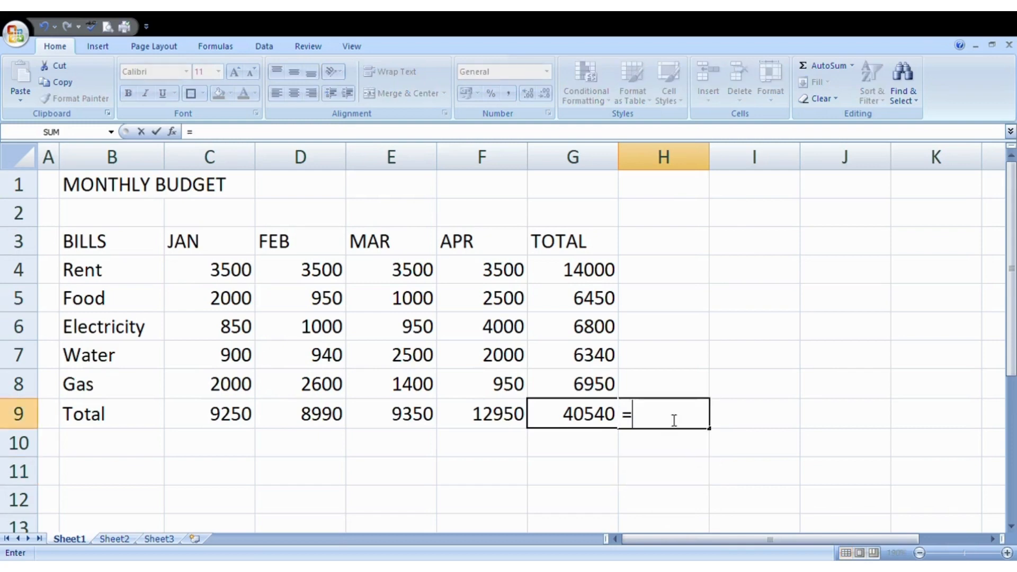
type("SU")
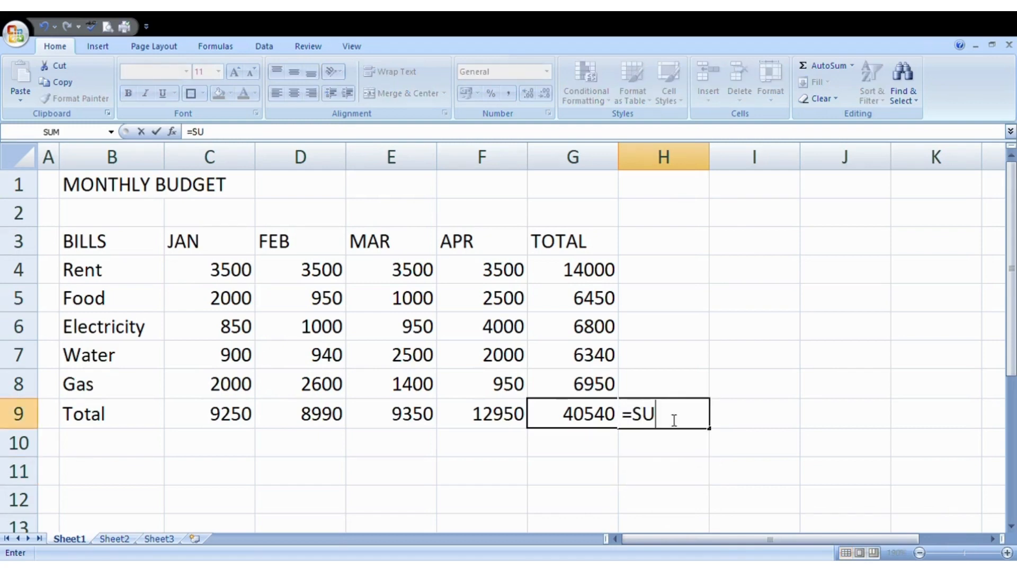
type("B")
key("BackSpace")
key("BackSpace")
key("BackSpace")
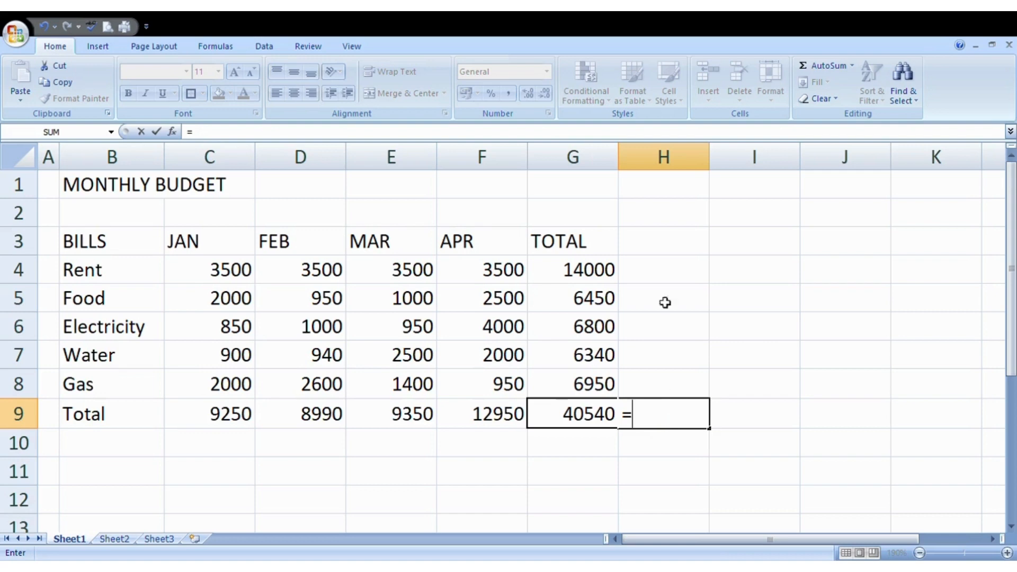
Complete the H9 formula as =G9-G4 to subtract the Rent total from the grand total
left_click(580, 428)
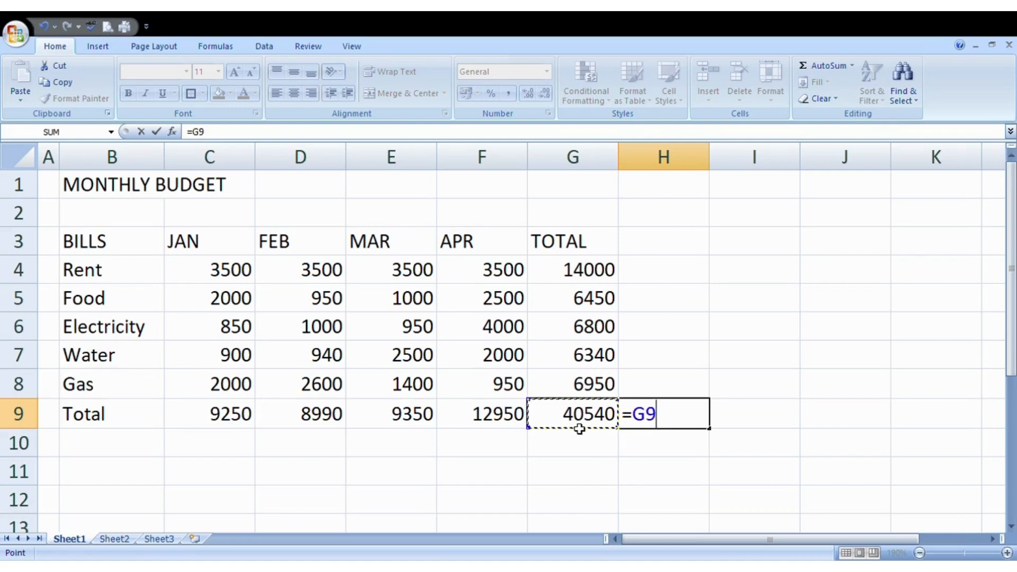
type("-")
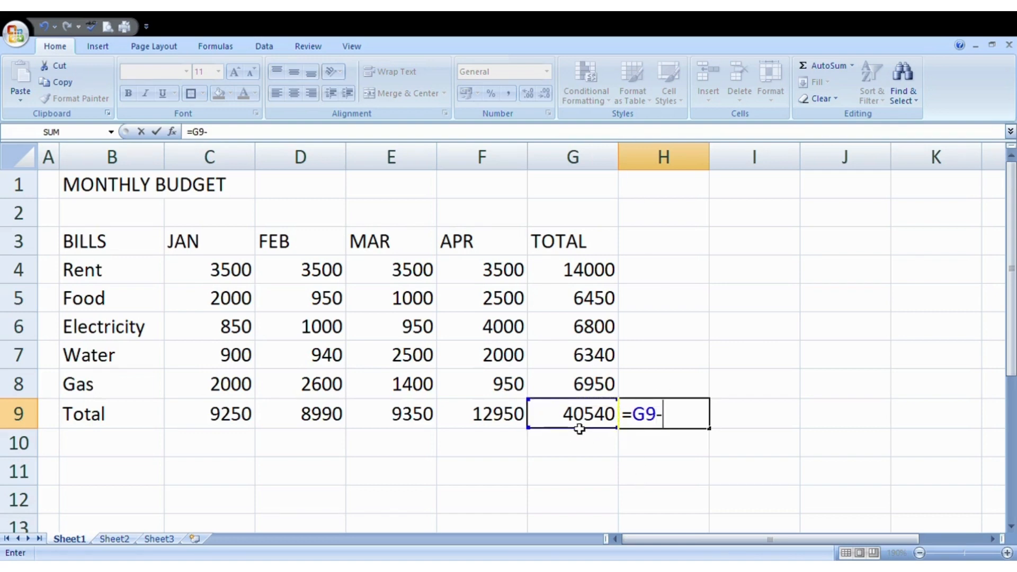
left_click(605, 269)
key("Tab")
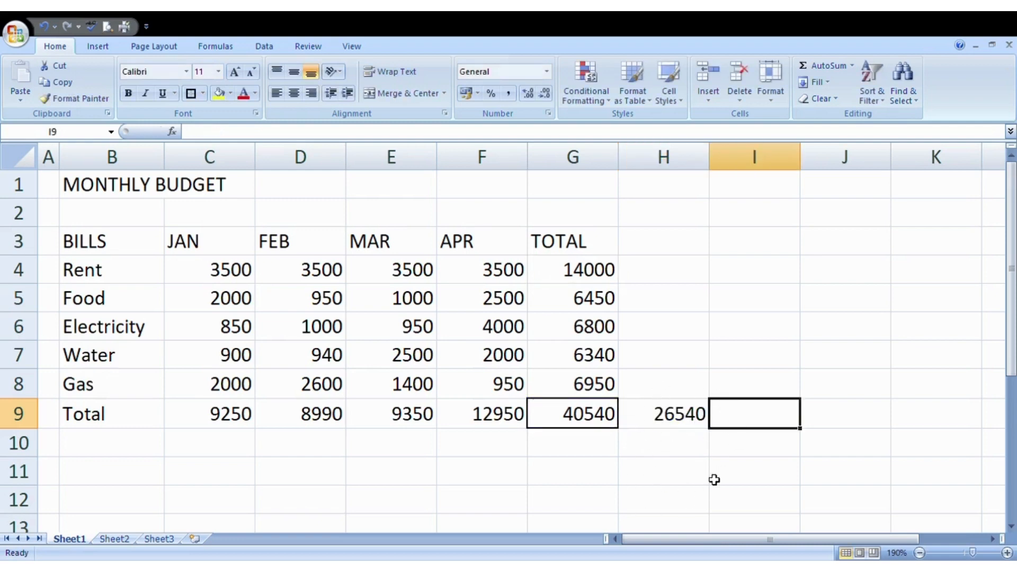
Clear the subtraction formula in H9 and undo that deletion
left_click(668, 422)
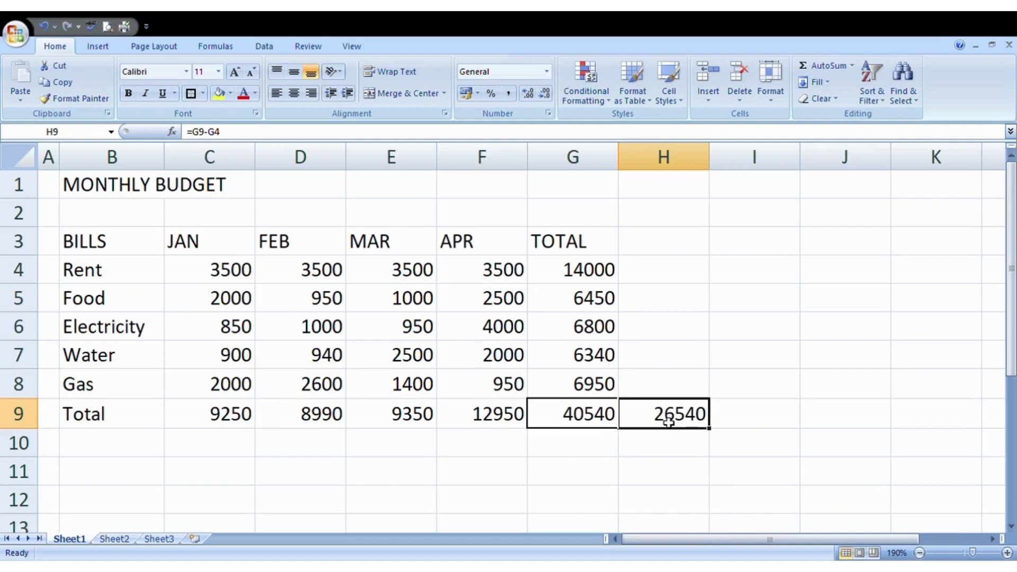
key("Delete")
key("ctrl+z")
Calculate the yearly rent in H4 with the formula =C4*12 and clear the cell again
left_click(703, 275)
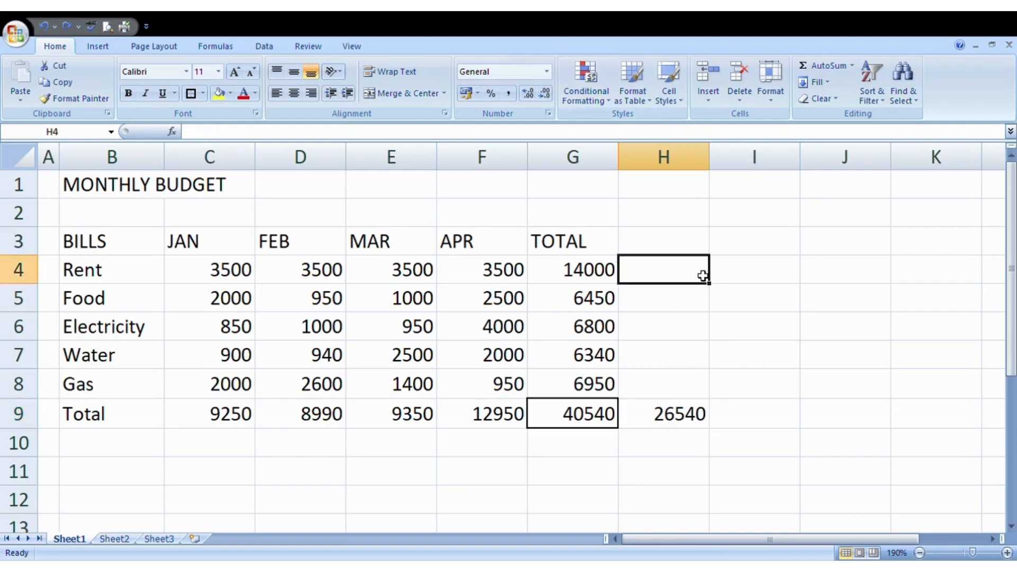
left_click(203, 276)
left_click_drag(203, 275, 498, 276)
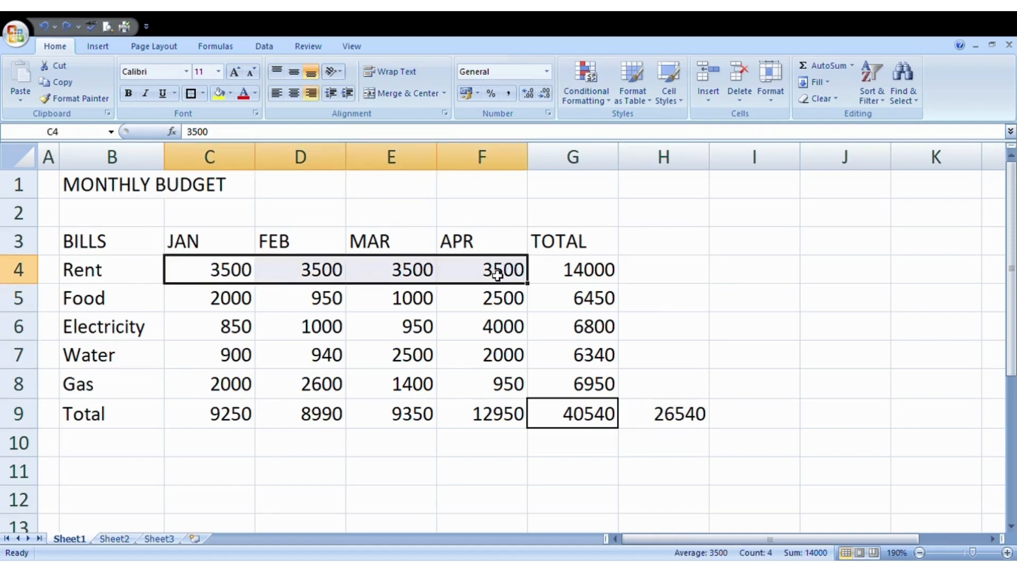
left_click(704, 275)
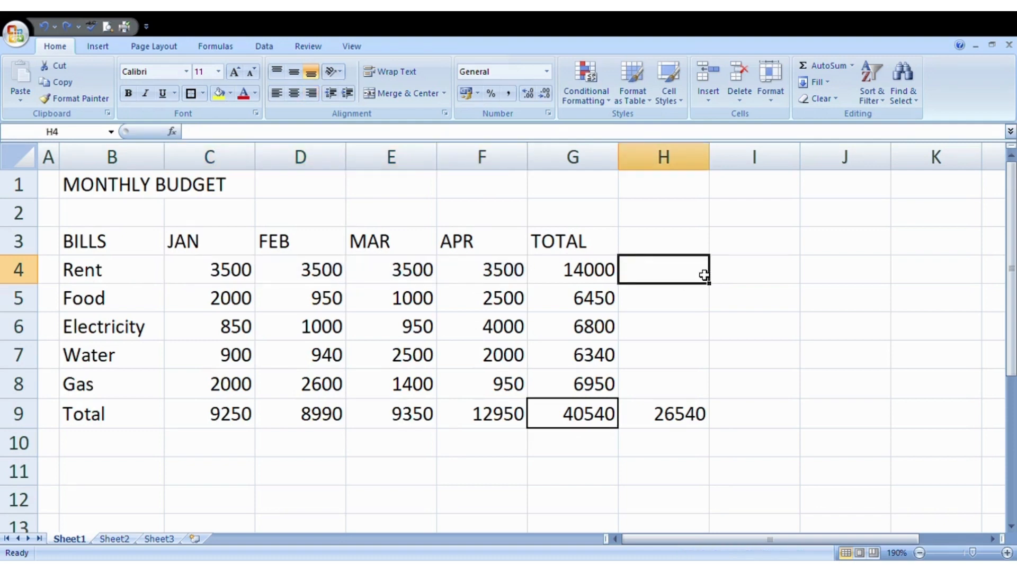
type("=")
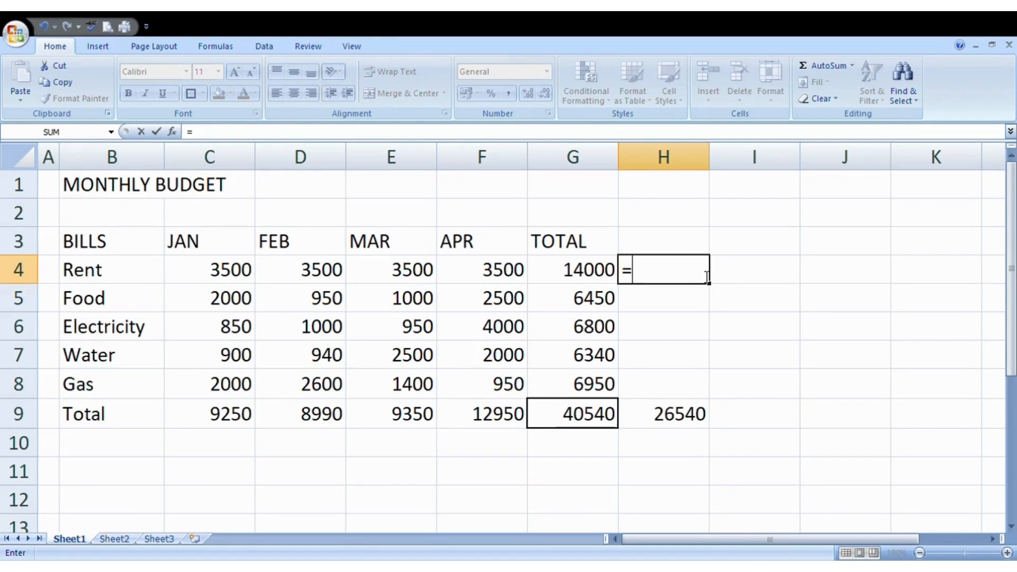
left_click(245, 273)
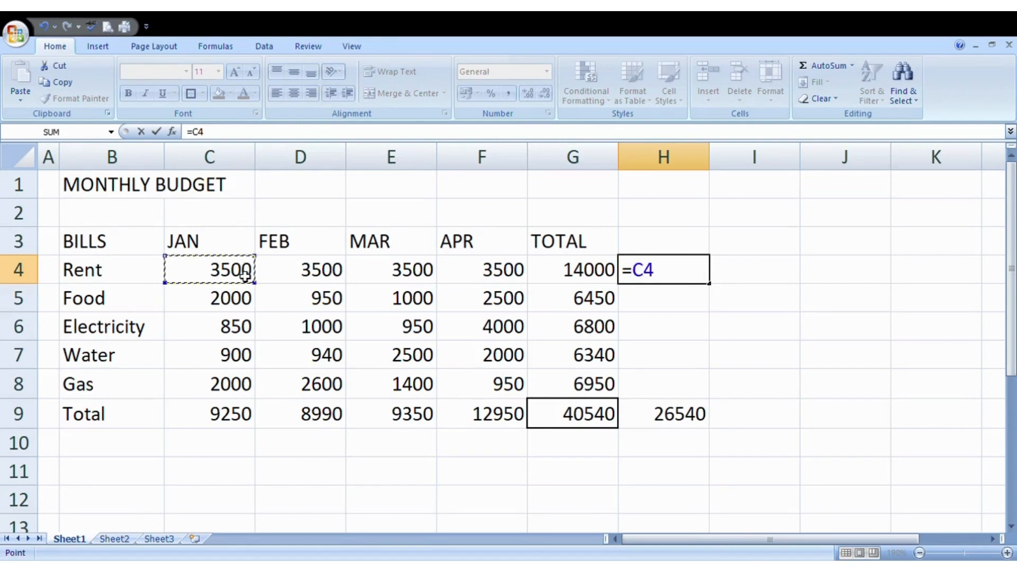
type("*12")
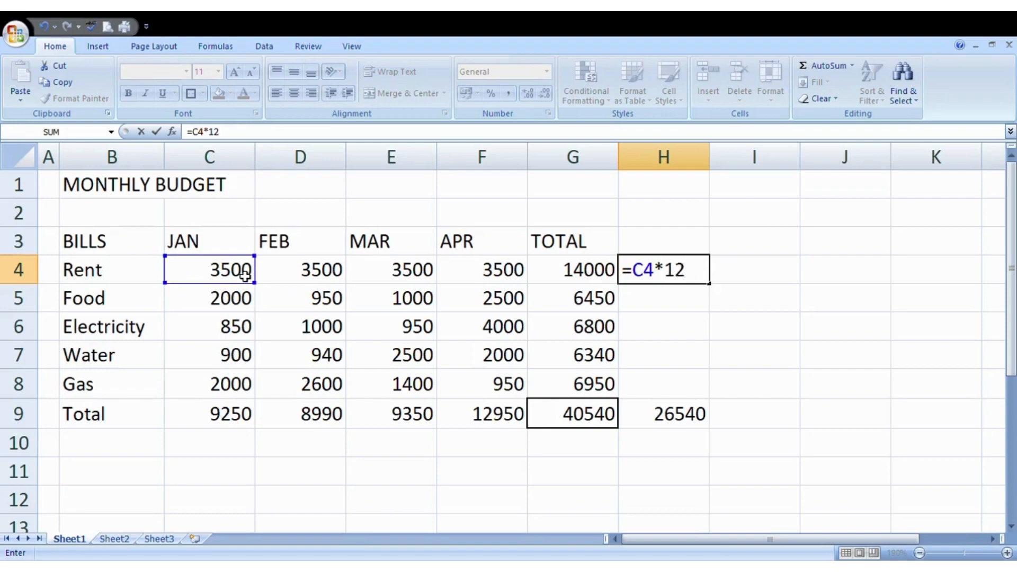
key("Return")
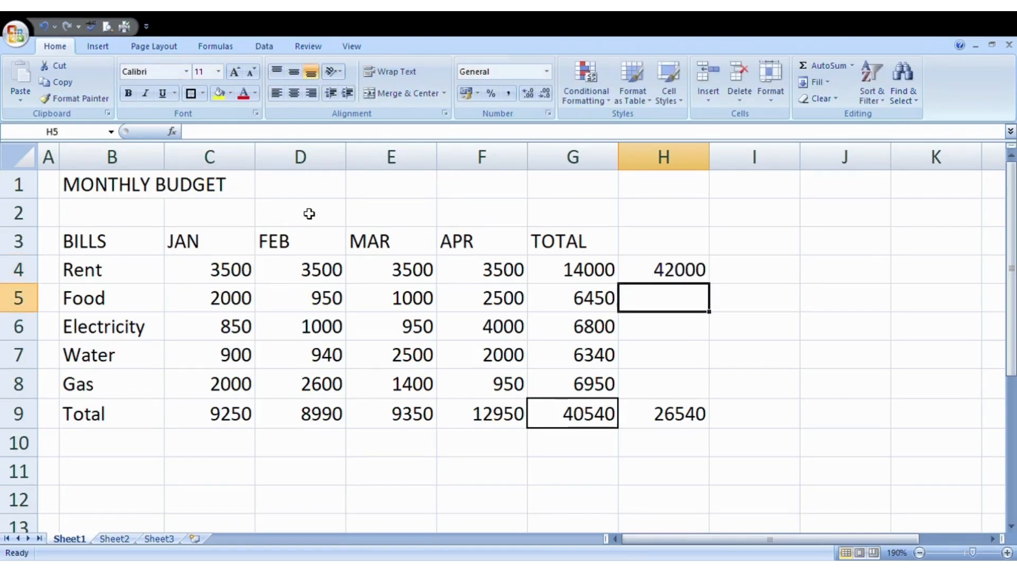
left_click(657, 273)
key("Delete")
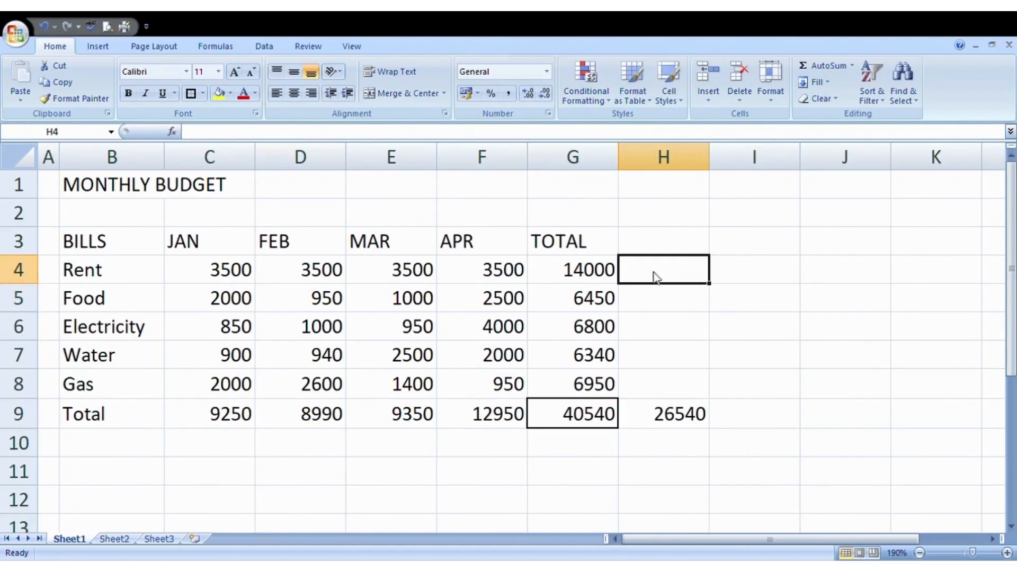
Enter the amount 50000 in cell I5
left_click(759, 302)
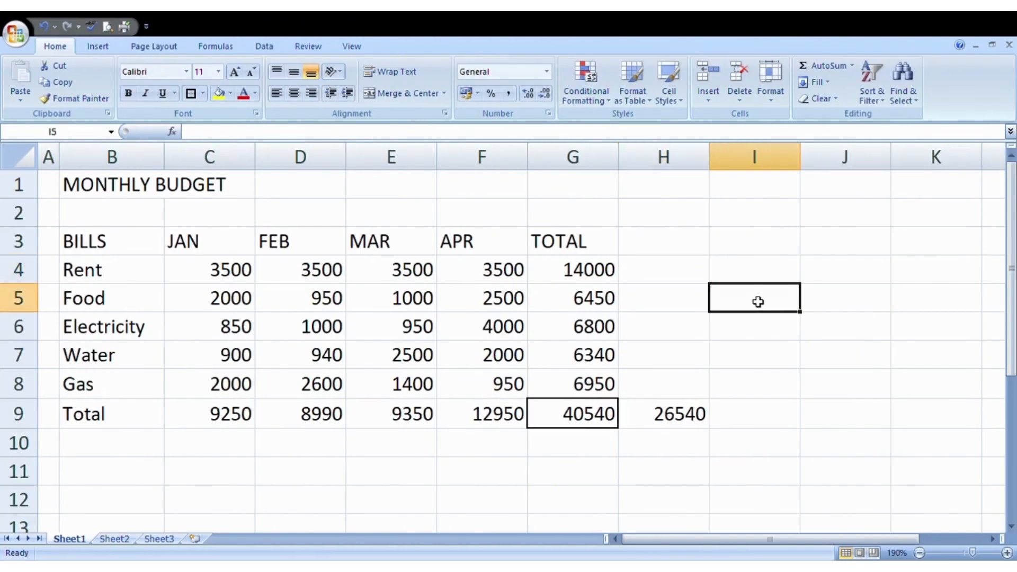
type("5000")
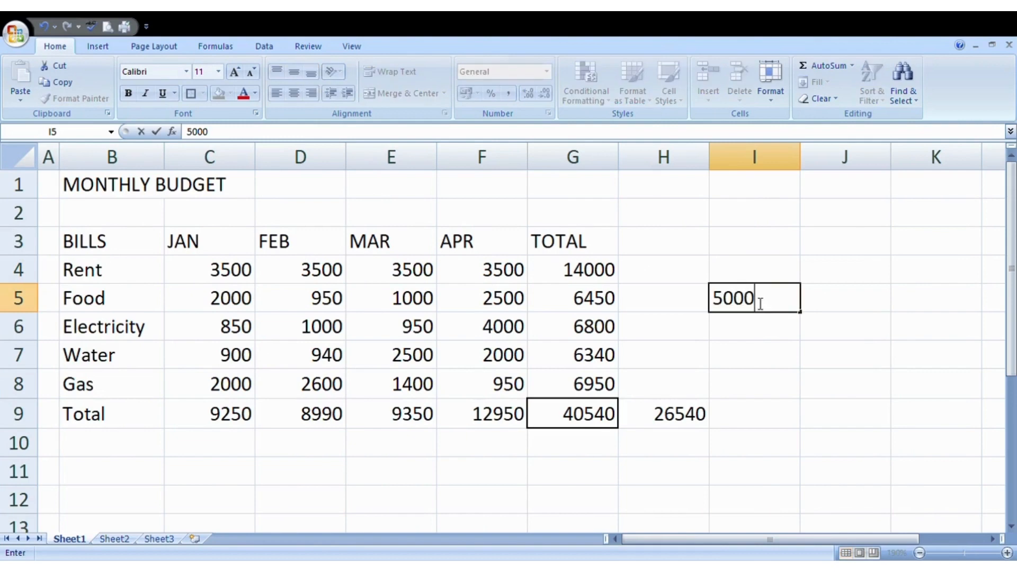
type("0")
key("Return")
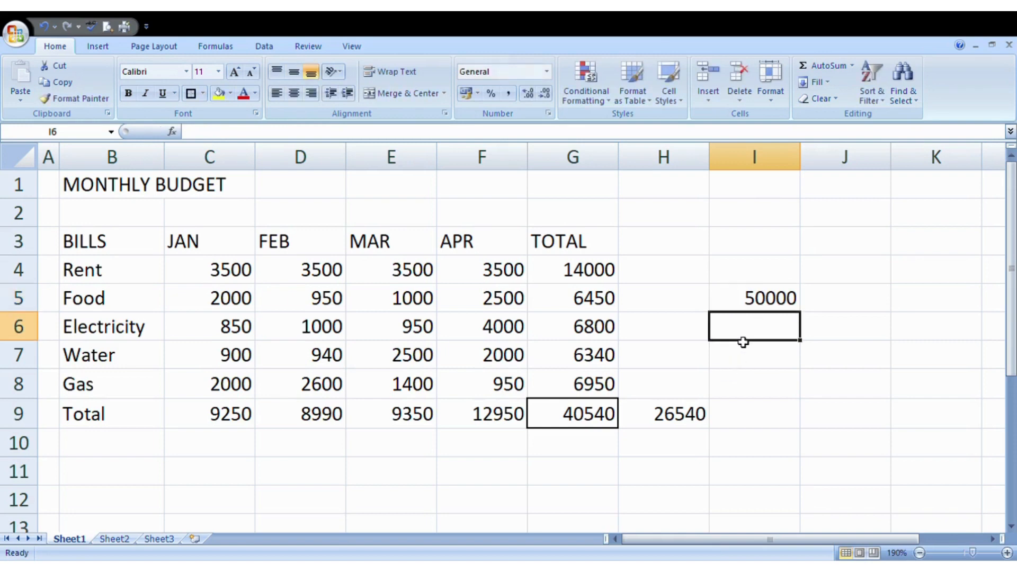
Divide the amount in I5 by 12 in cell I6 with the formula =I5/12
type("=")
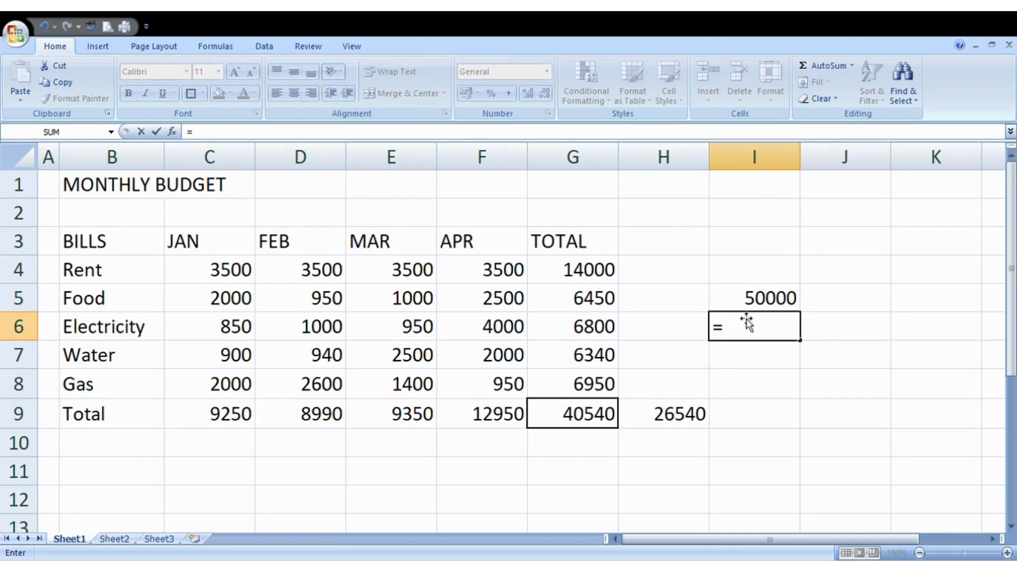
left_click(755, 307)
type("/")
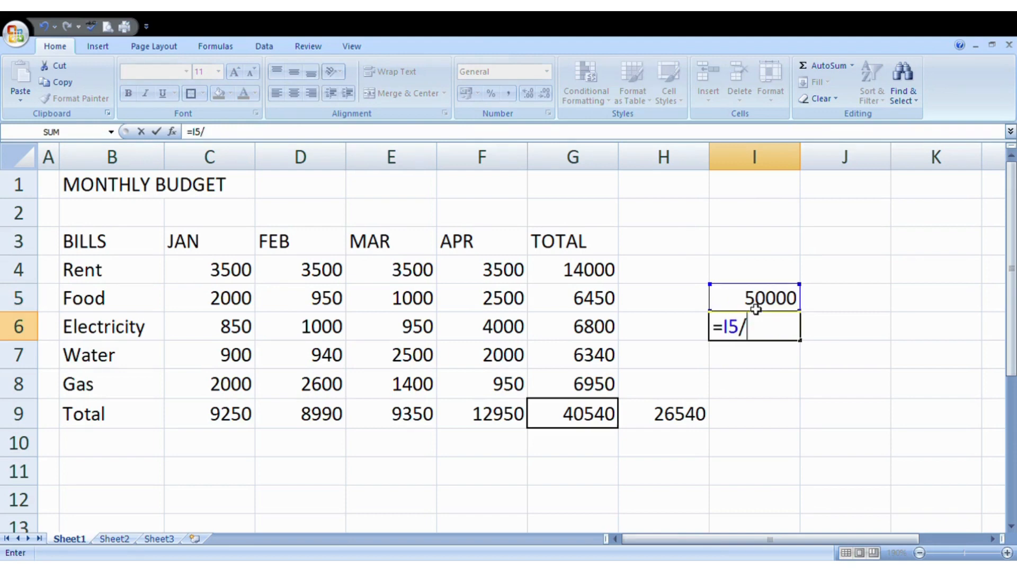
type("12")
key("Return")
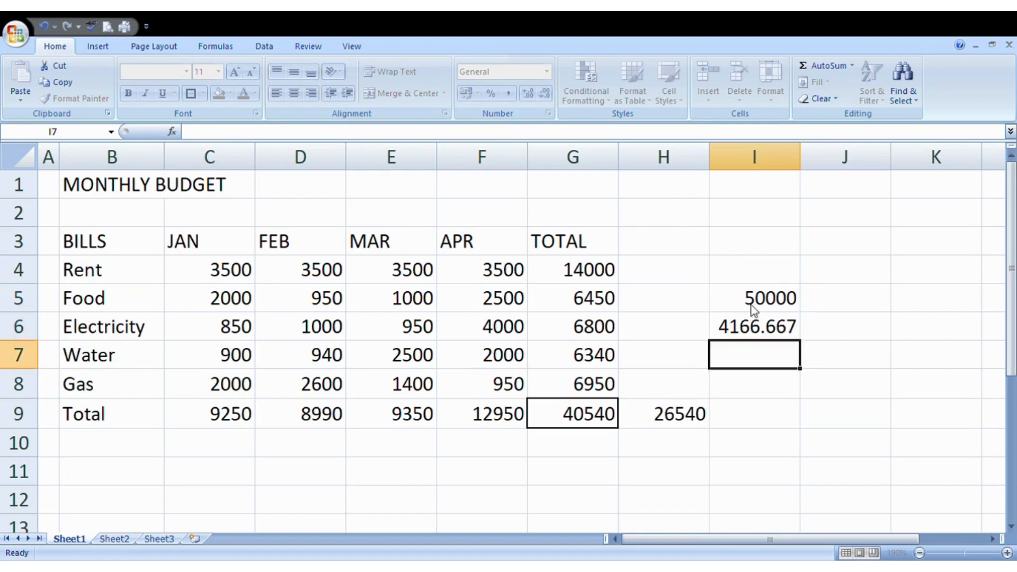